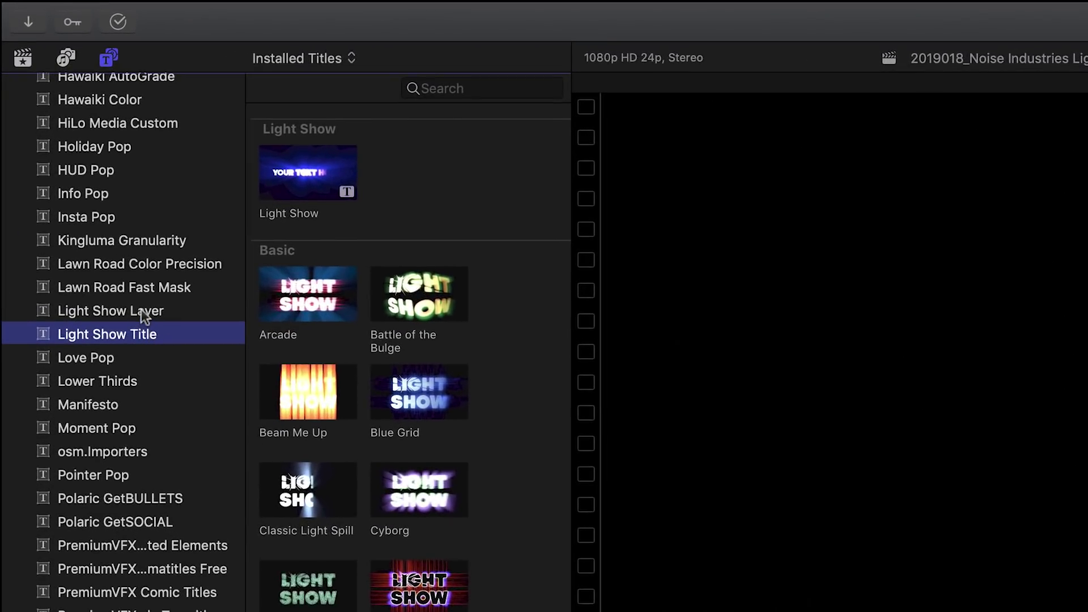
# Browse the Light Show Layer and Light Show Title titles, then the Light Show effects and transitions.
pyautogui.click(143, 313)
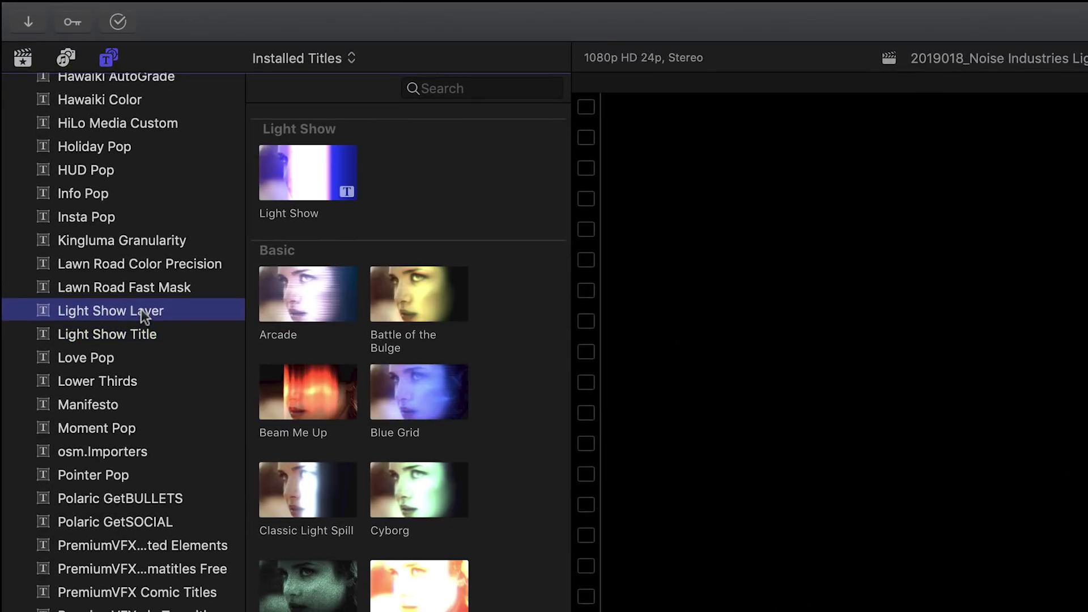
pyautogui.click(141, 339)
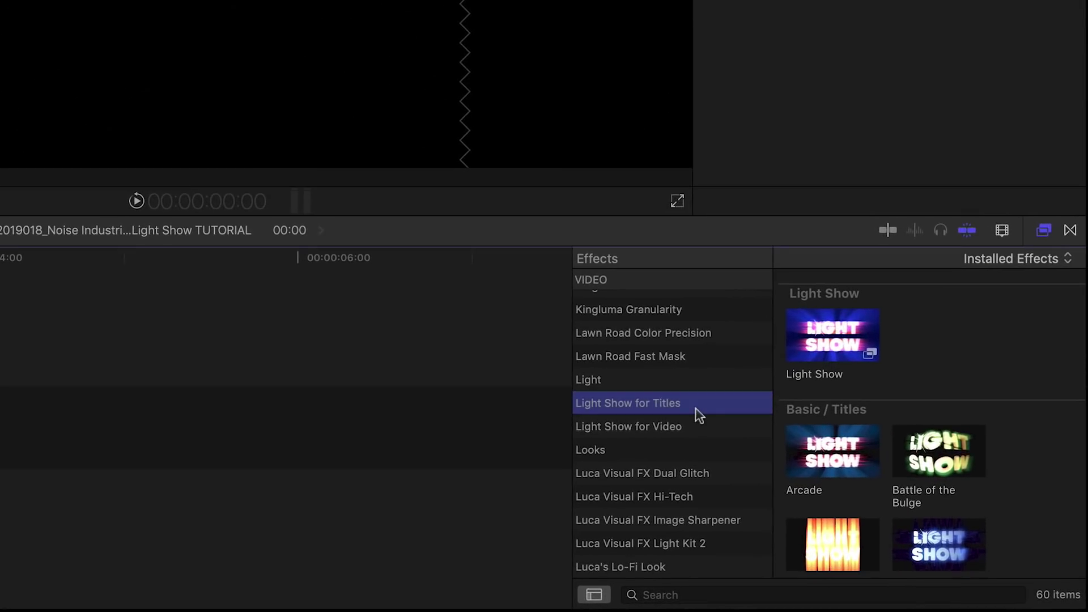
pyautogui.click(658, 429)
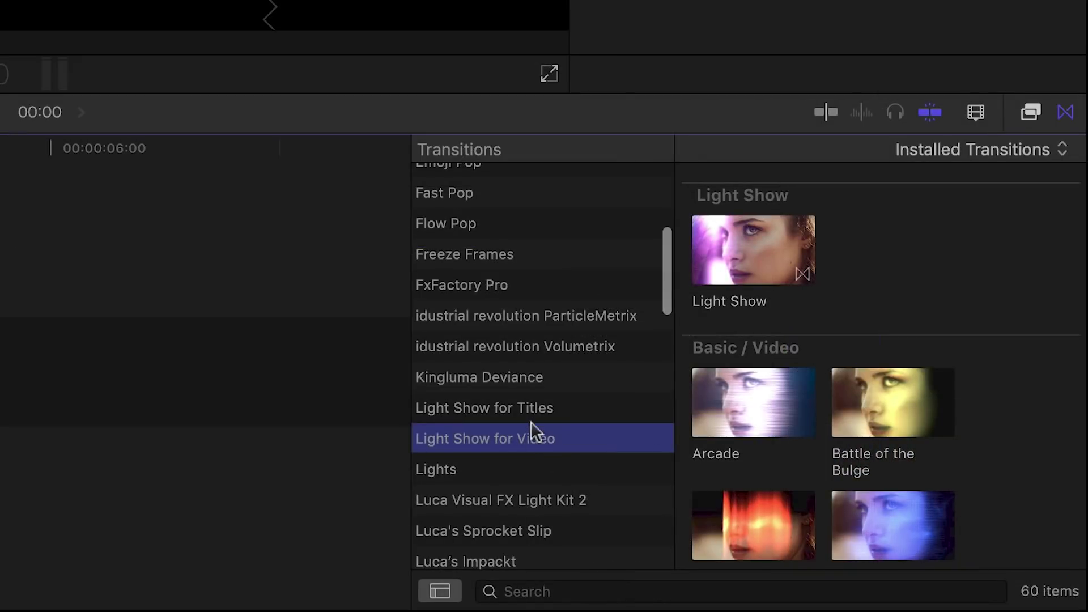
pyautogui.click(663, 462)
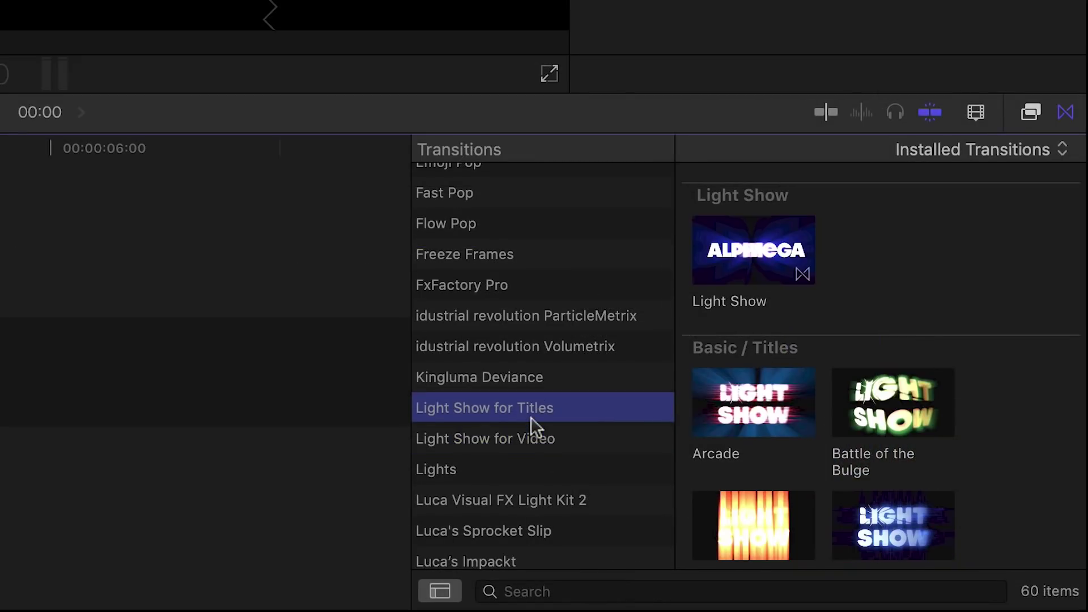
pyautogui.click(526, 440)
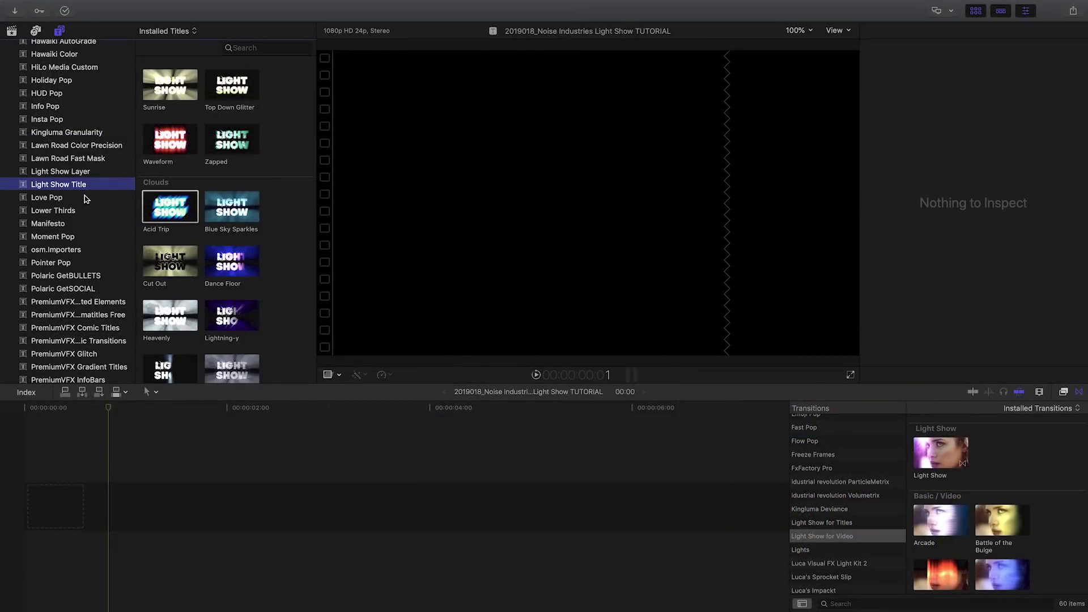
# Drag the Acid Trip title onto the timeline and play it back.
pyautogui.moveTo(167, 224); pyautogui.dragTo(73, 504)
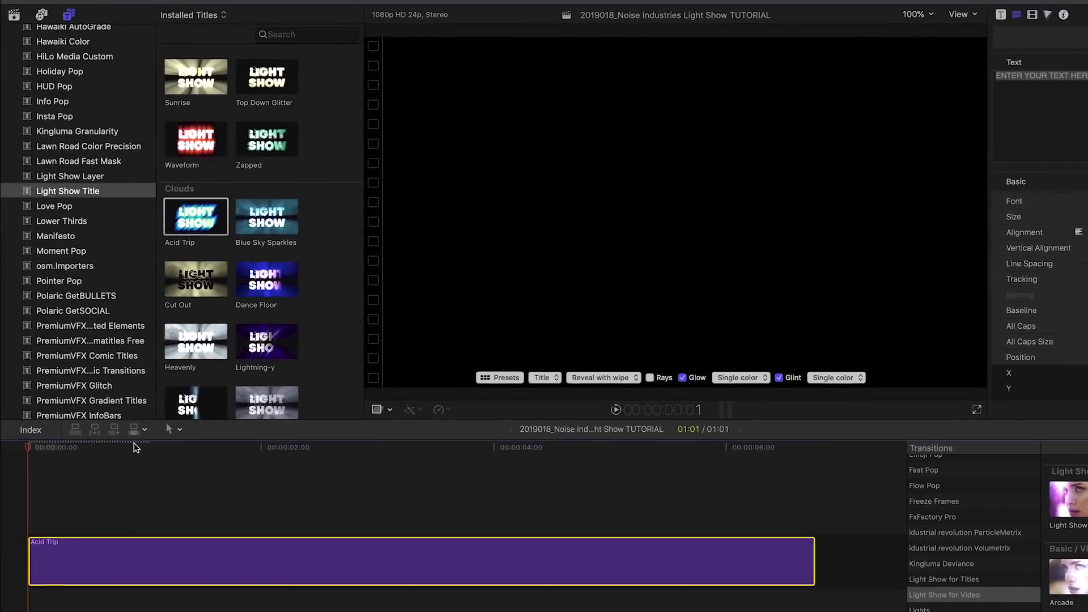
pyautogui.press('space')
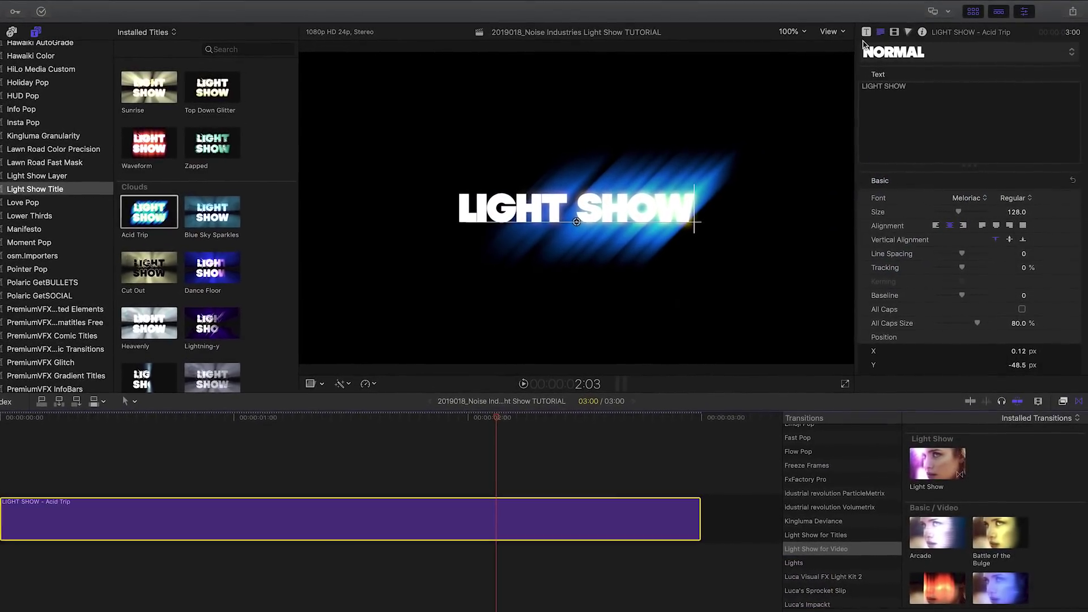
# In the Title Inspector, set the wipe Width to 23.27 % and Angle to -27.6°.
pyautogui.click(867, 32)
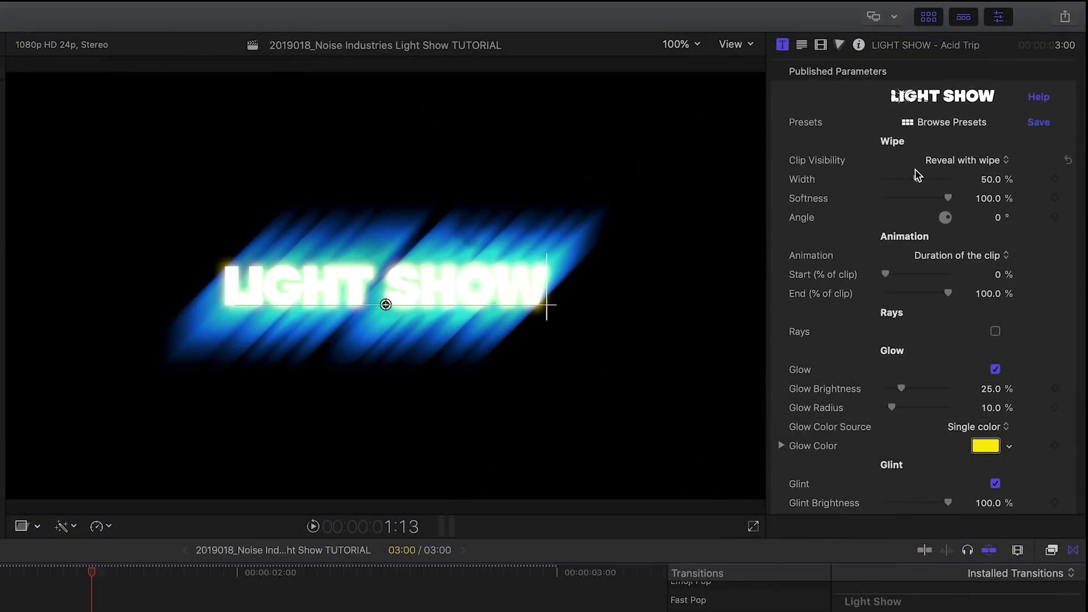
pyautogui.moveTo(907, 181)
pyautogui.mouseDown()
pyautogui.moveTo(889, 193)
pyautogui.moveTo(897, 187)
pyautogui.mouseUp()
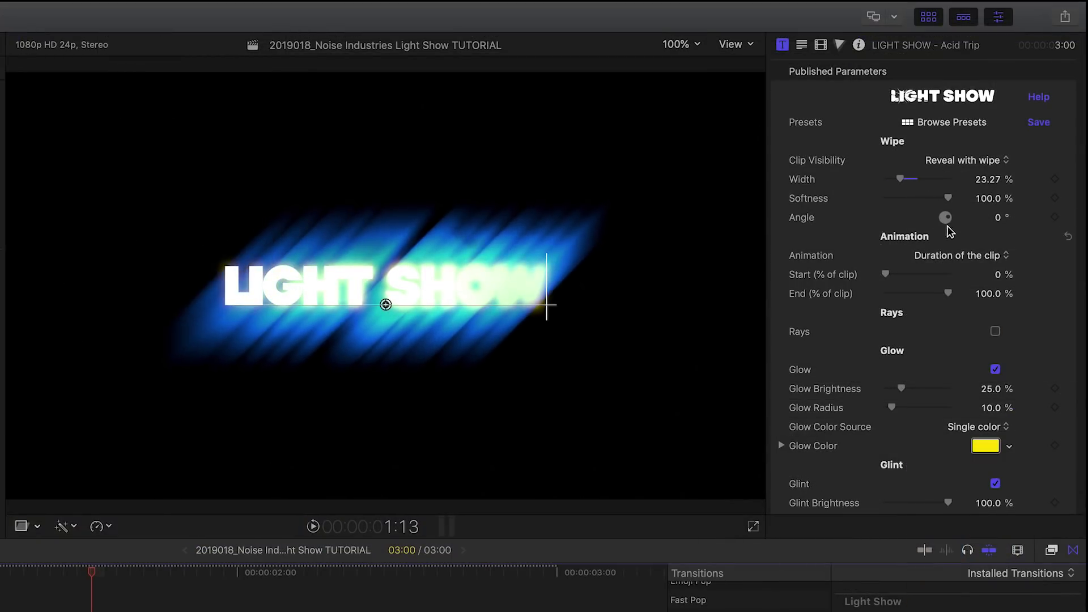
pyautogui.moveTo(1002, 220); pyautogui.dragTo(986, 220)
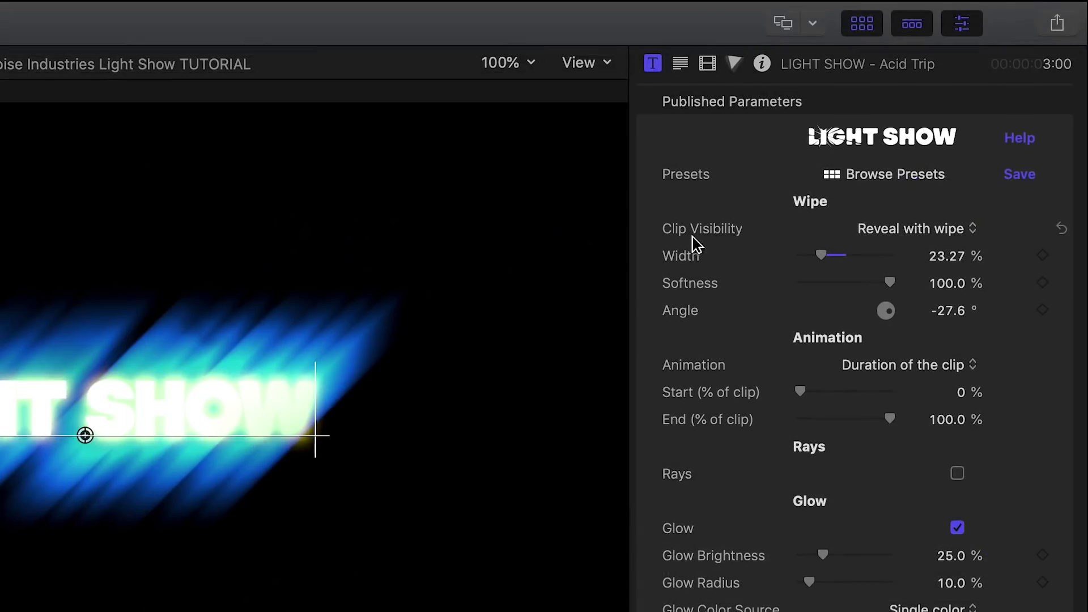
pyautogui.click(912, 229)
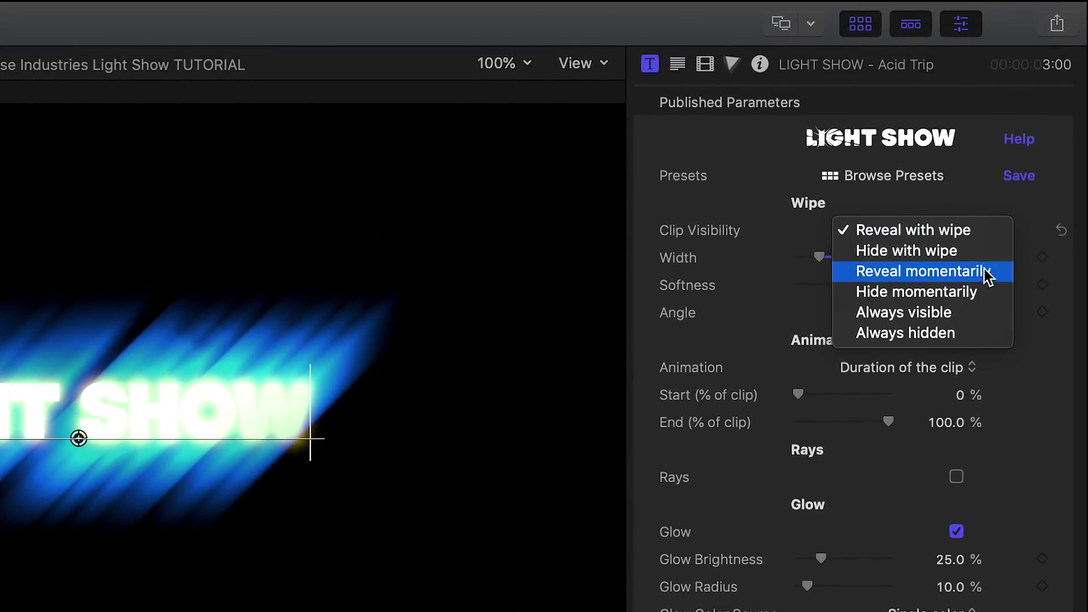
# Keep Reveal with wipe, set End (% of clip) to 50 %, and replay from the start.
pyautogui.click(989, 233)
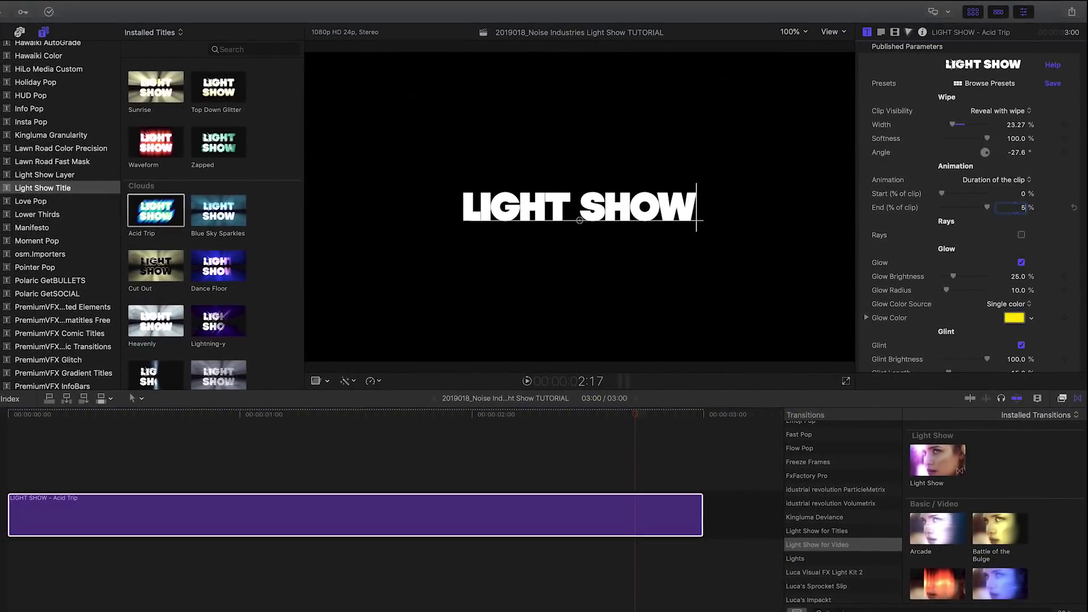
pyautogui.write('0')
pyautogui.press('Return')
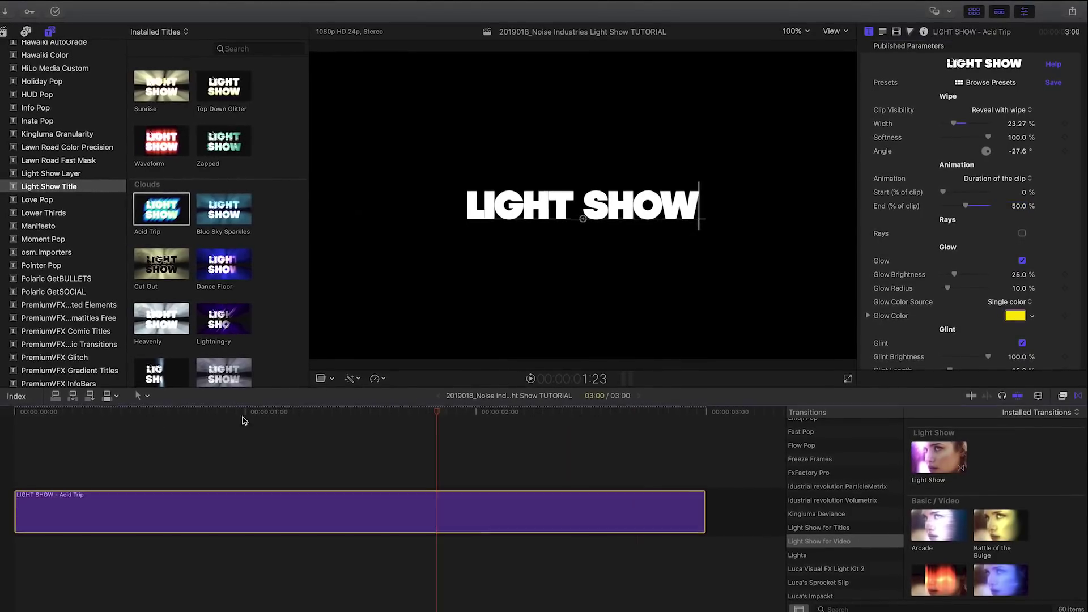
pyautogui.press('Home')
pyautogui.press('space')
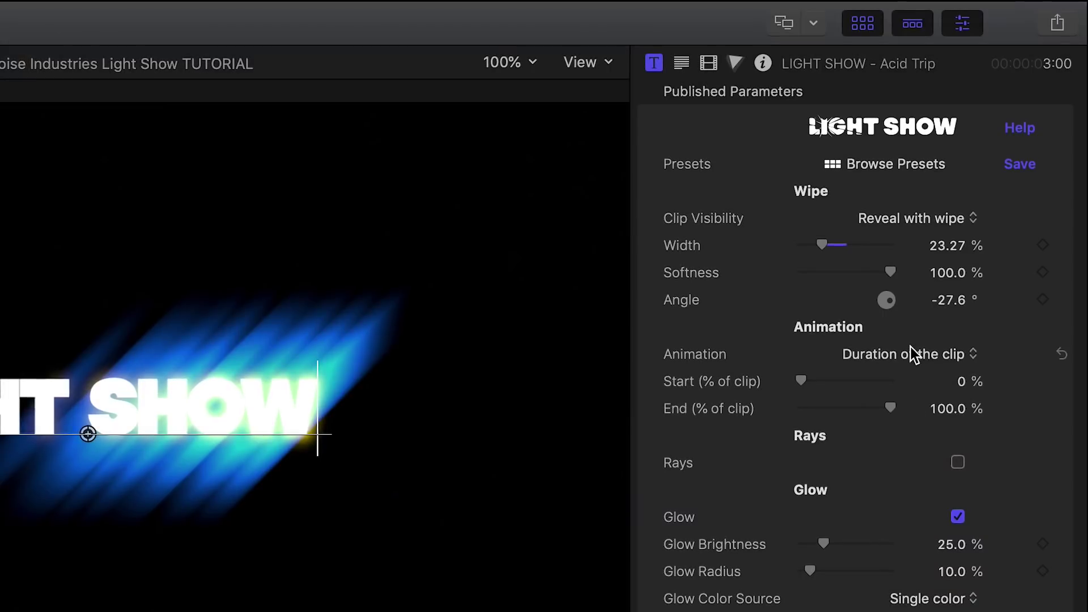
# Switch wipe timing to Duration in seconds, then to Animate via keyframes with Progress 0 %.
pyautogui.click(998, 175)
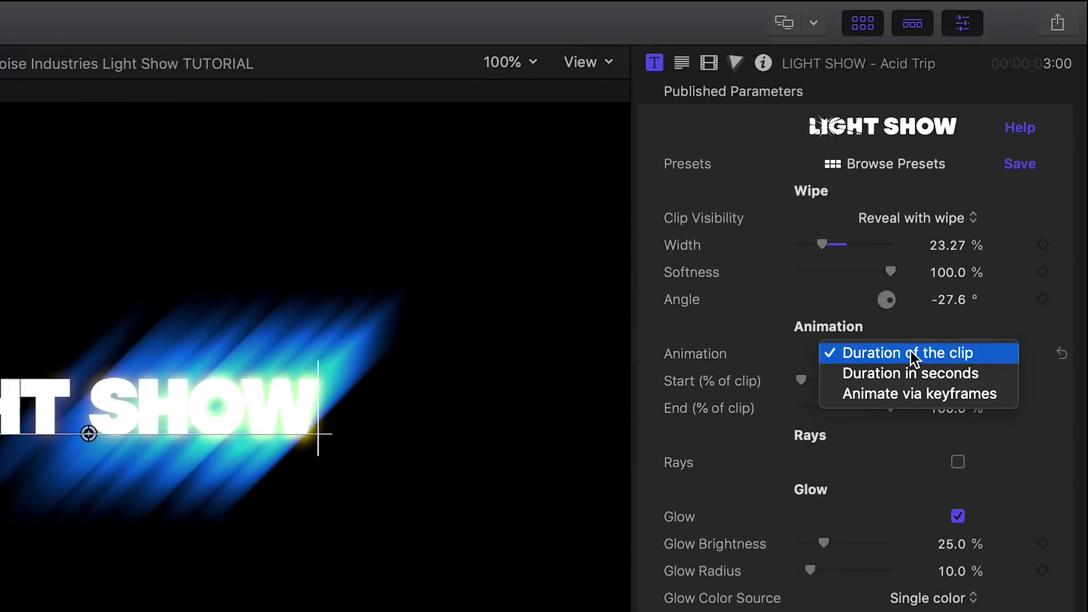
pyautogui.click(983, 377)
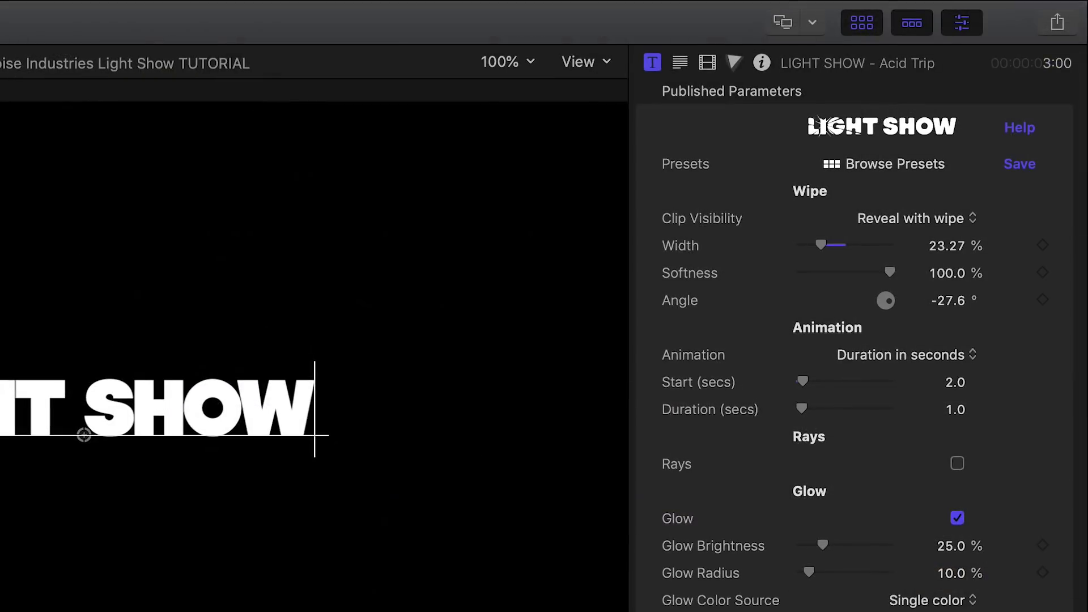
pyautogui.click(965, 357)
pyautogui.click(966, 379)
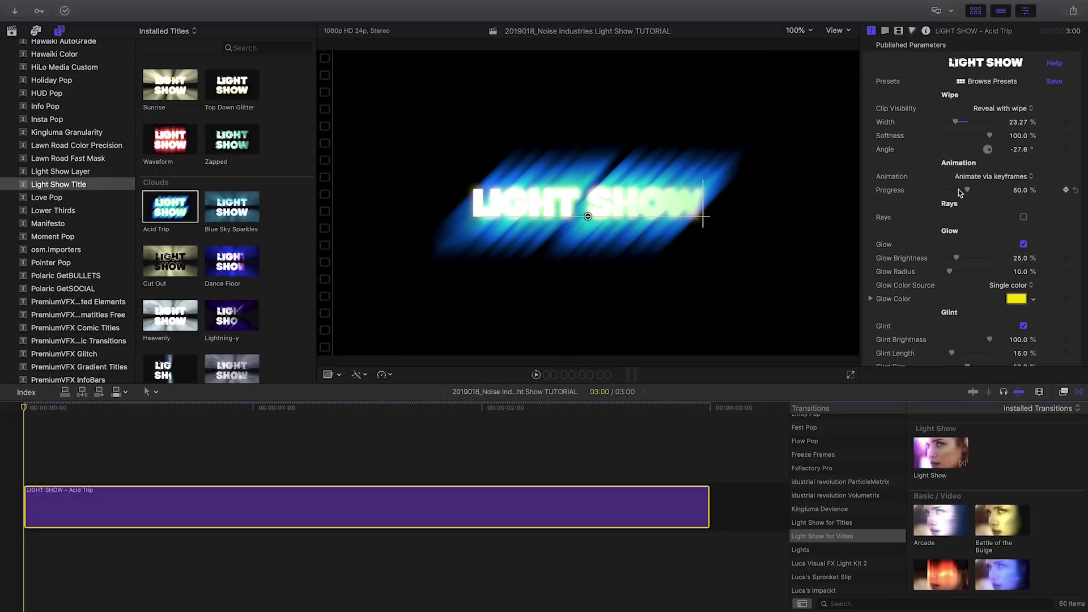
pyautogui.moveTo(966, 191); pyautogui.dragTo(927, 196)
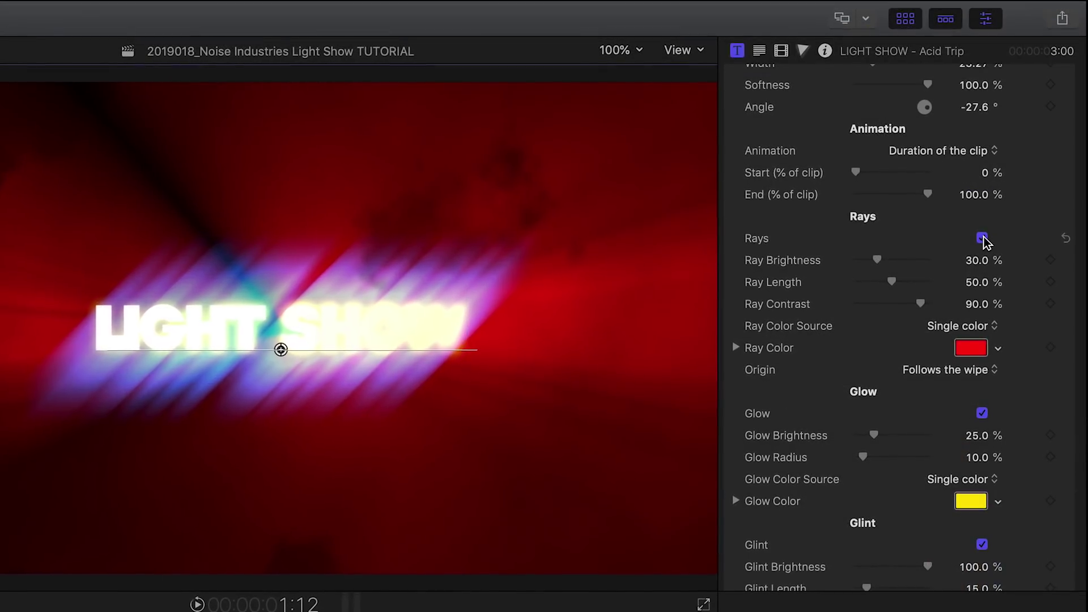
# Dim Ray Brightness, raise Glow Brightness to 30.16 %, and set Glint Length to 33.69 %.
pyautogui.moveTo(876, 261); pyautogui.dragTo(867, 267)
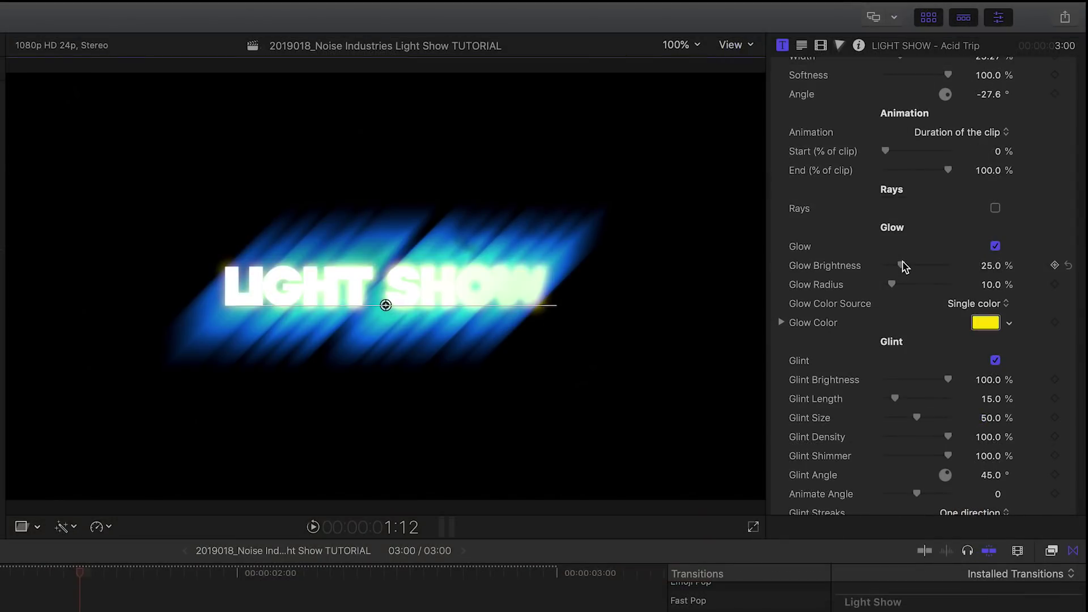
pyautogui.moveTo(903, 262); pyautogui.dragTo(945, 266)
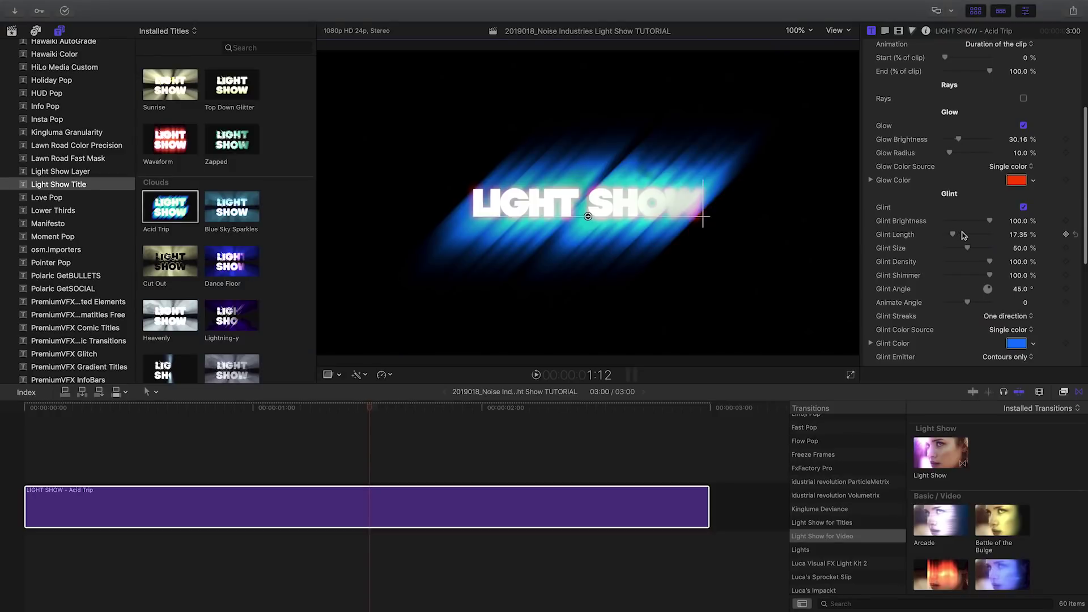
pyautogui.moveTo(961, 236); pyautogui.dragTo(962, 236)
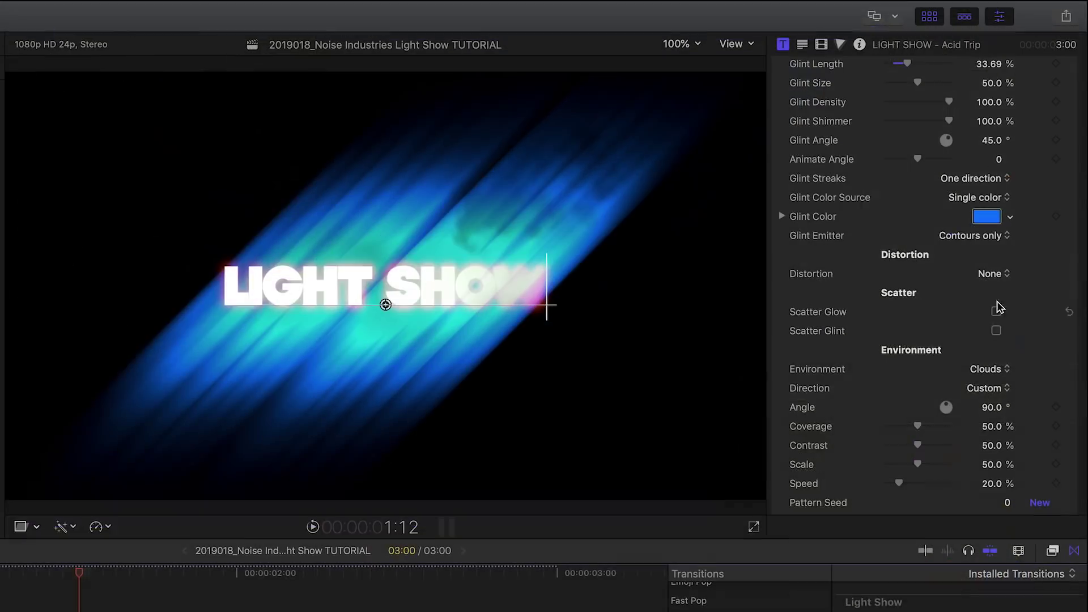
# Pick a new Distortion option for the title and jump back to its start.
pyautogui.click(1012, 278)
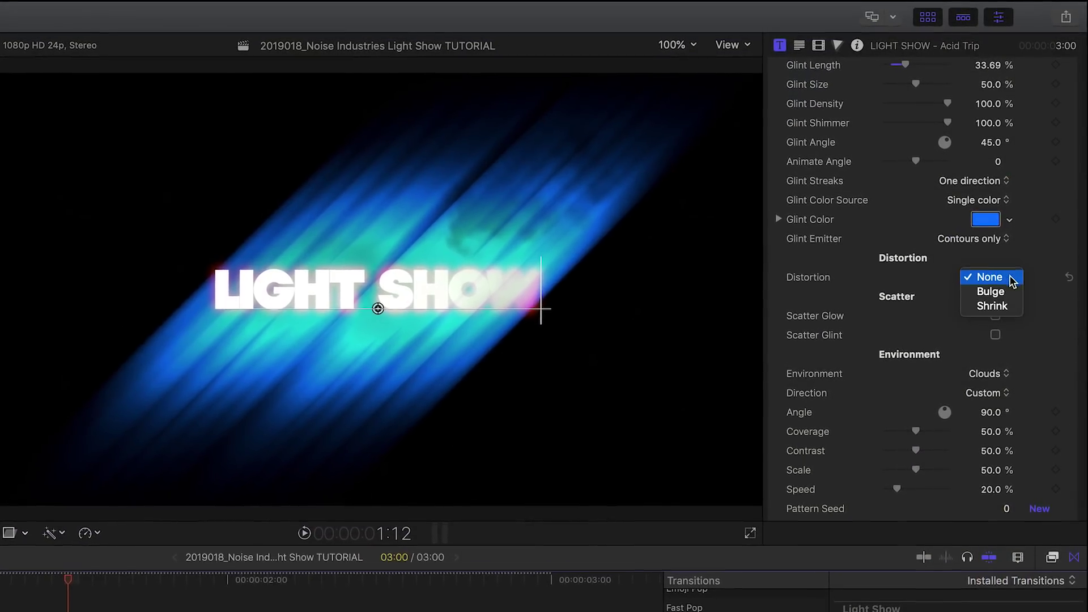
pyautogui.click(991, 291)
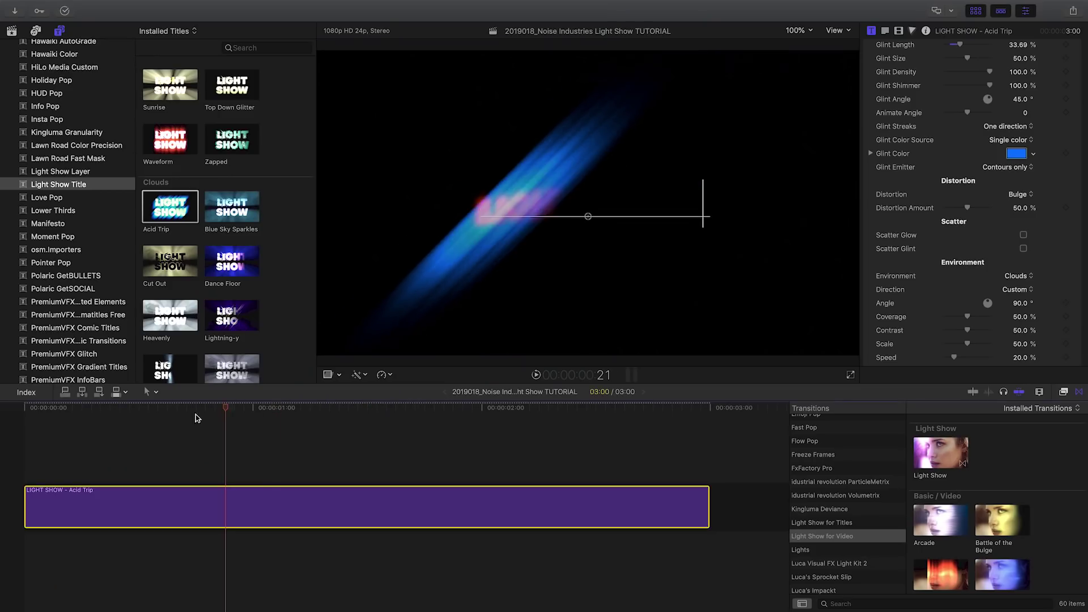
pyautogui.click(87, 408)
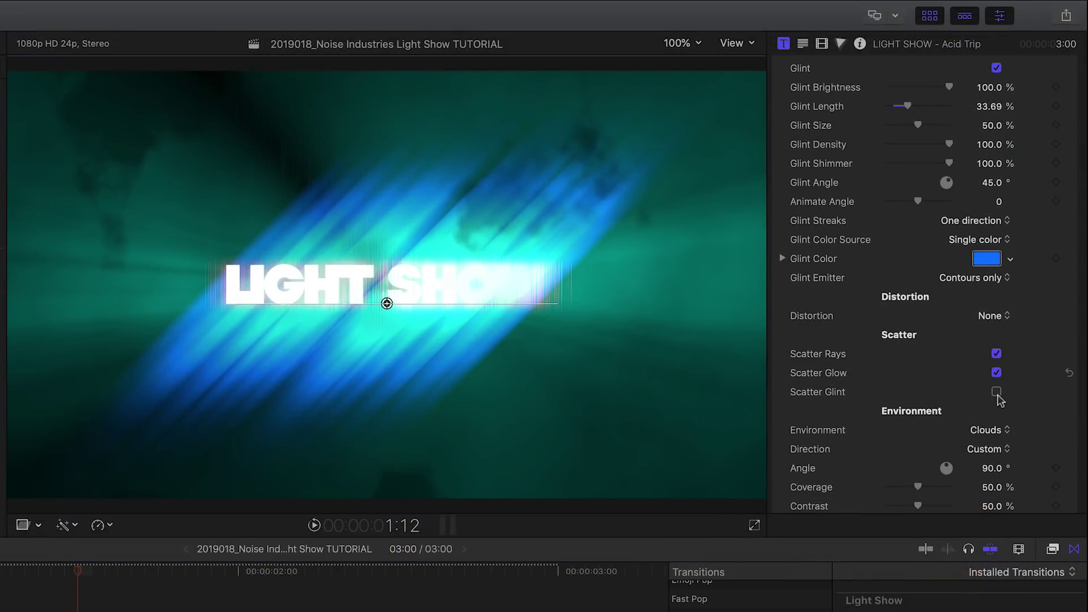
# Turn on Scatter Glint and select the Acid Trip title clip.
pyautogui.click(997, 392)
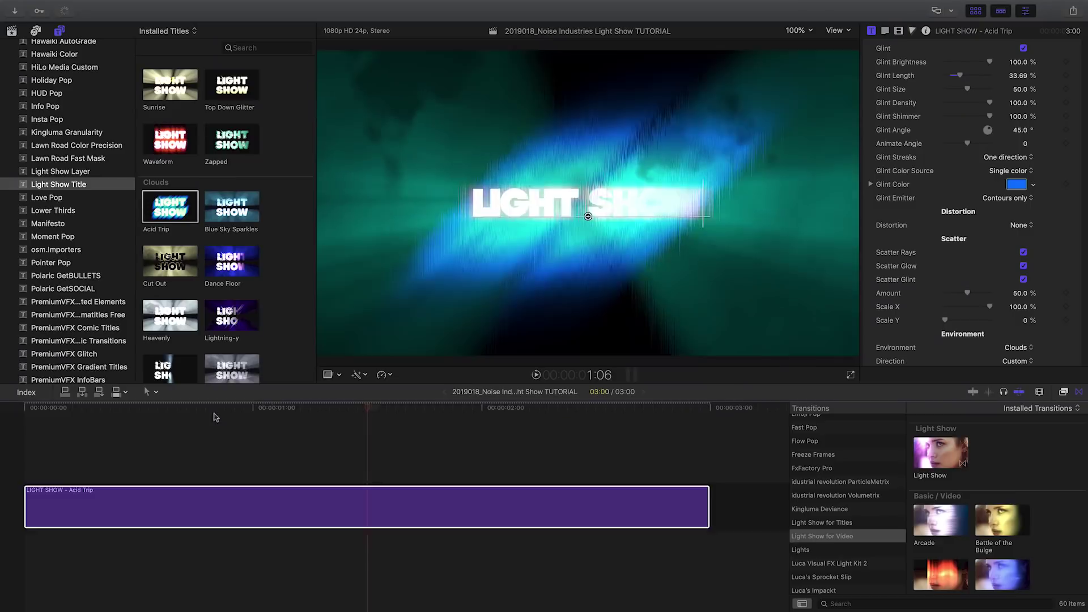
pyautogui.click(80, 497)
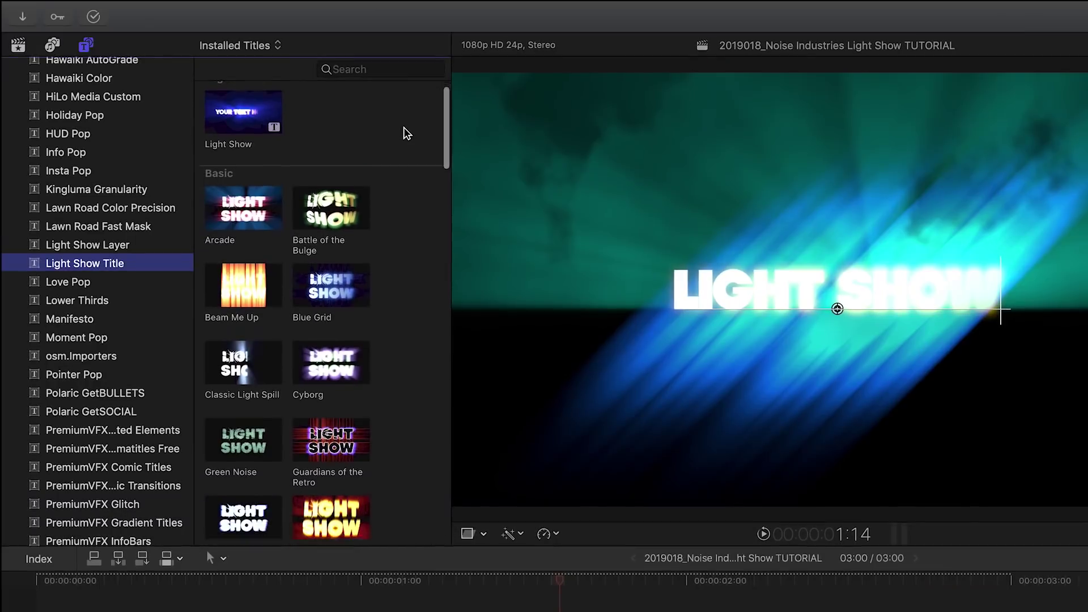
# Scroll the Titles browser and the Inspector to reveal Browse Presets and Save.
pyautogui.scroll(-2, 431, 125)
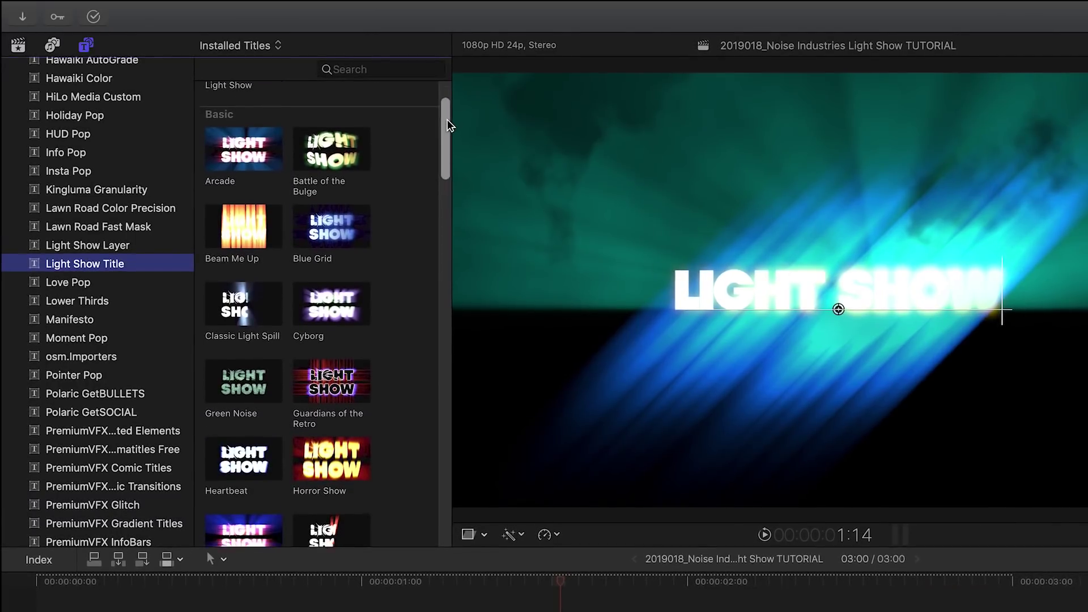
pyautogui.moveTo(446, 116); pyautogui.dragTo(451, 485)
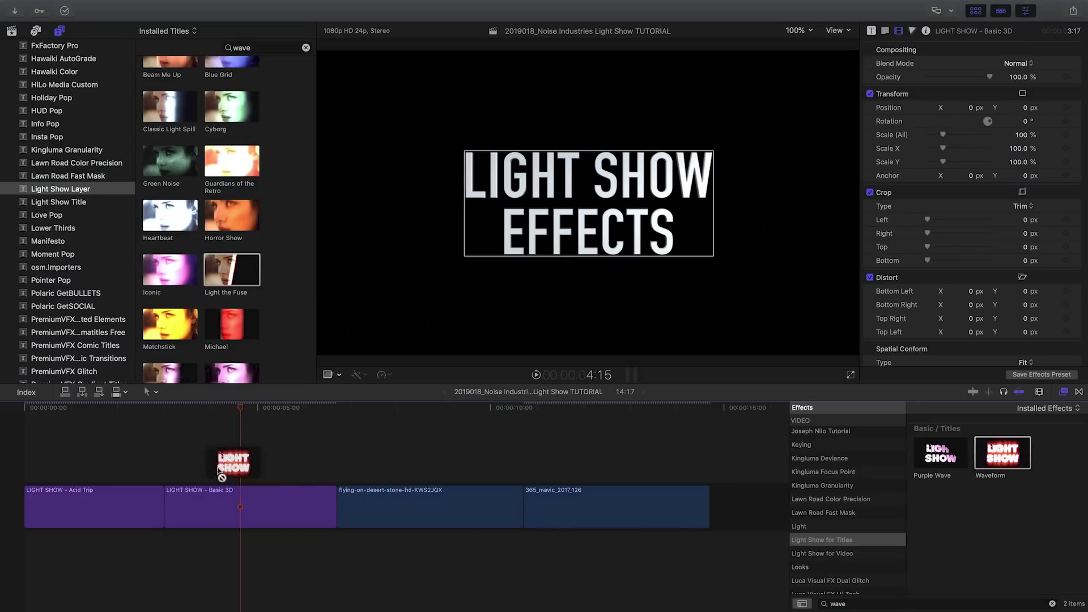
# Apply Waveform to the Basic 3D clip and place Light the Fuse at the desert clip's start.
pyautogui.moveTo(218, 470); pyautogui.dragTo(224, 499)
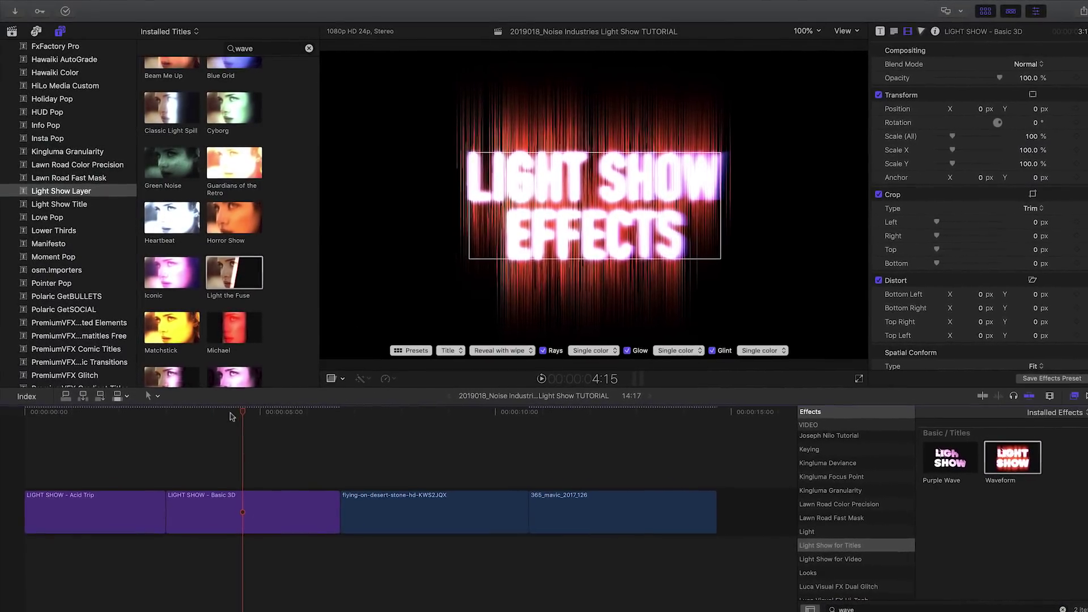
pyautogui.moveTo(193, 425); pyautogui.dragTo(176, 424)
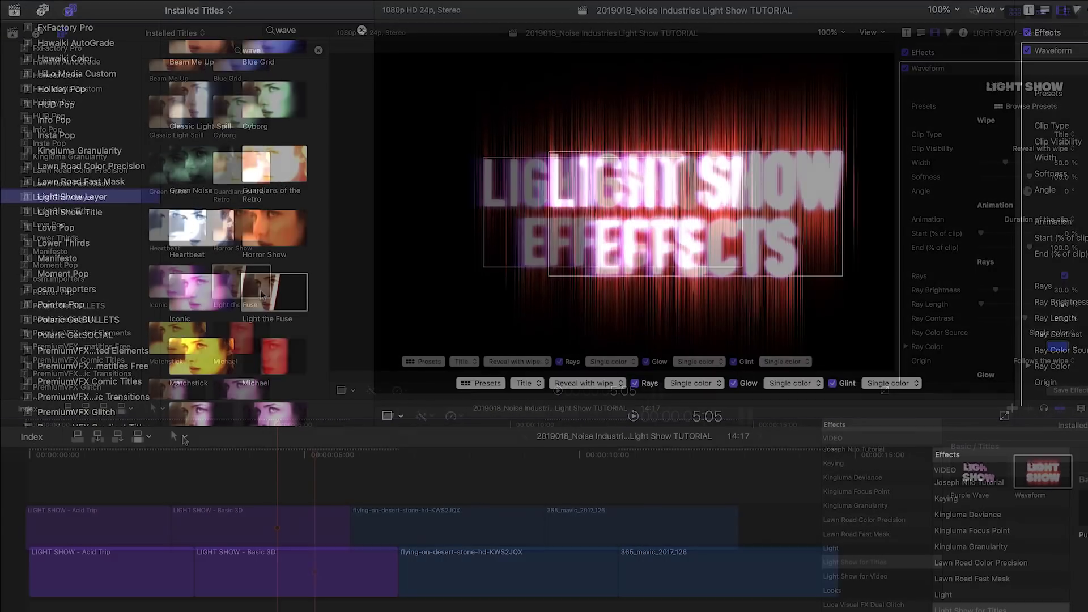
pyautogui.moveTo(242, 281); pyautogui.dragTo(370, 488)
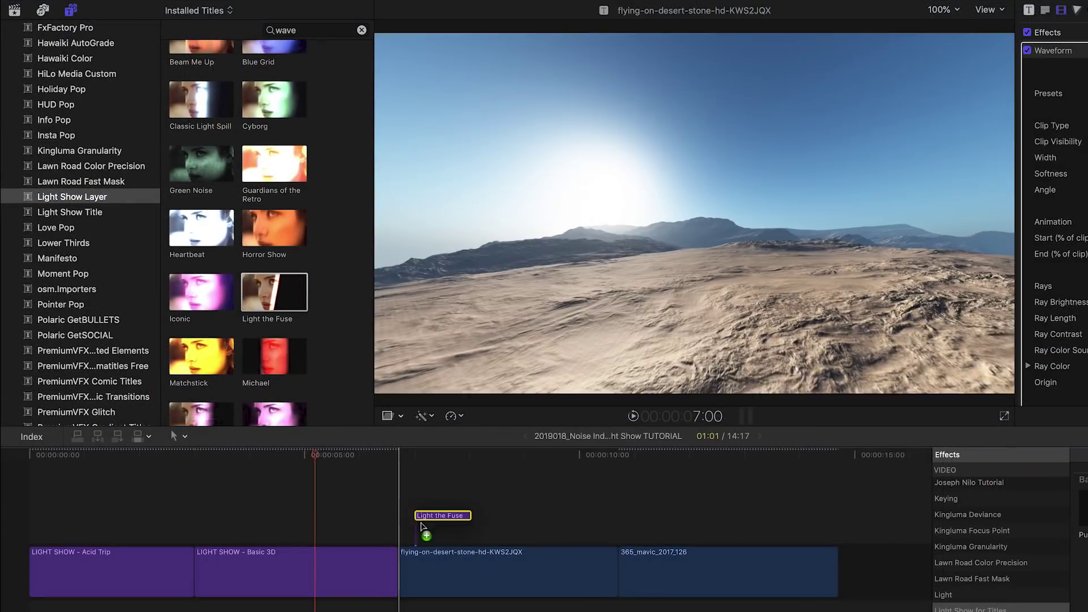
pyautogui.moveTo(404, 533); pyautogui.dragTo(404, 534)
pyautogui.click(400, 455)
pyautogui.press('space')
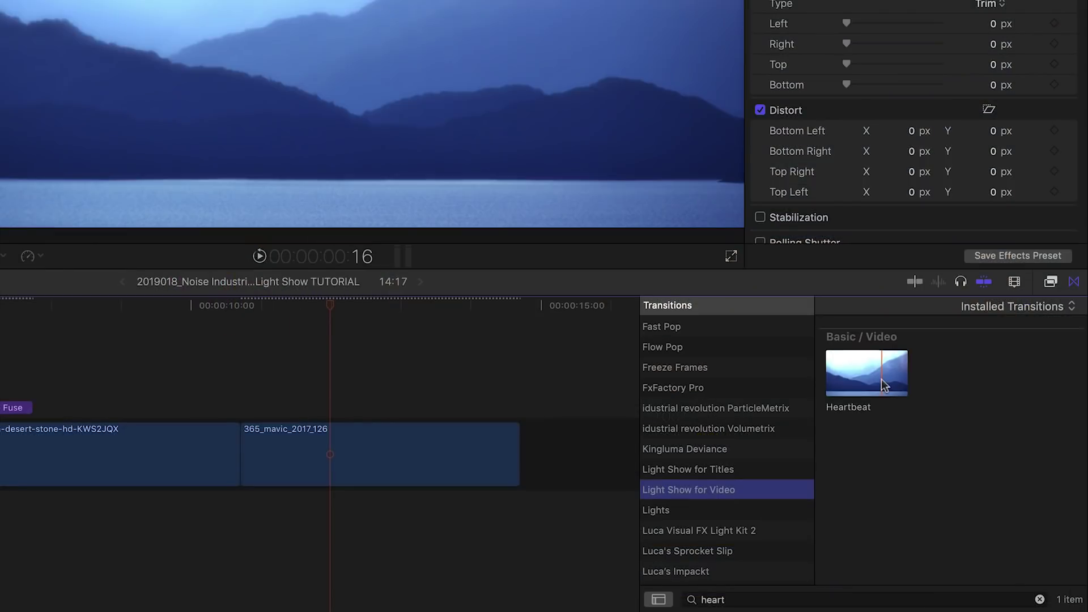
# Add the Heartbeat transition before the mavic clip and play it back.
pyautogui.moveTo(885, 385); pyautogui.dragTo(219, 451)
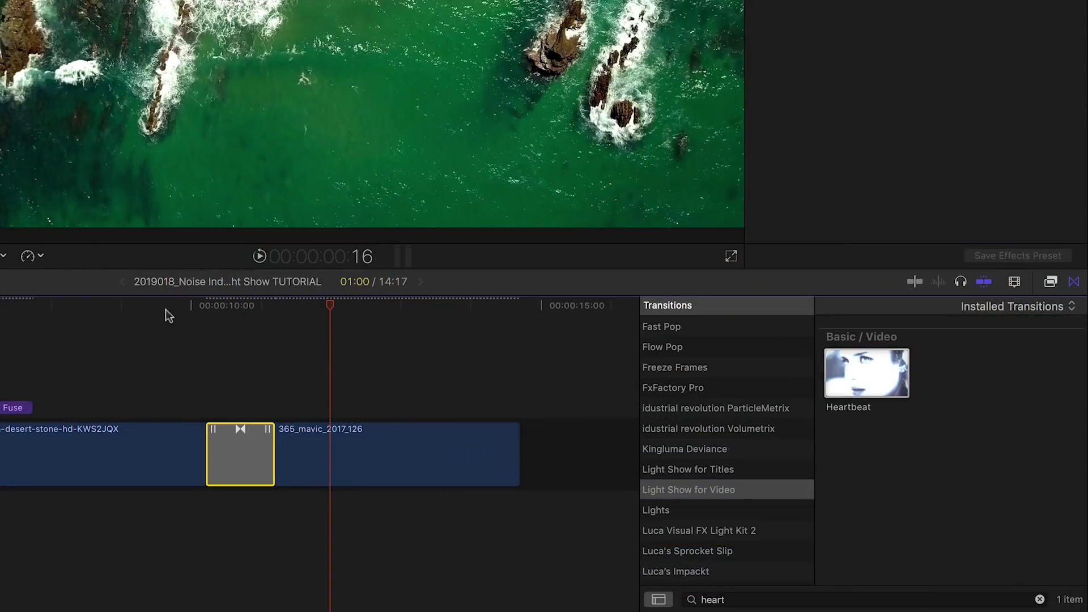
pyautogui.click(148, 306)
pyautogui.press('space')
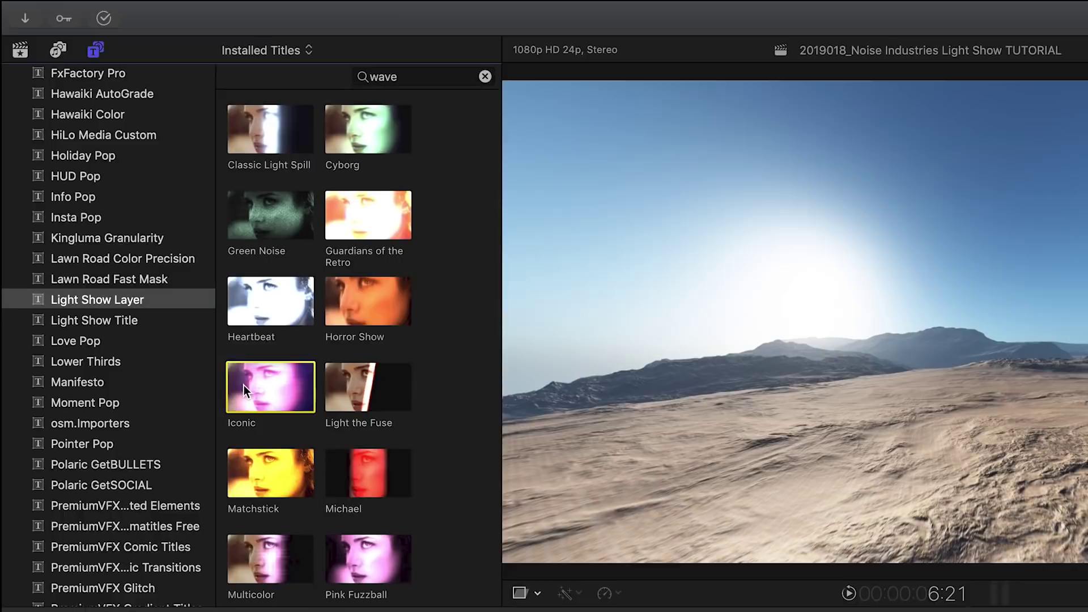
# Overlay the Iconic title on the desert clip, lengthen it by 13 frames, and replay it.
pyautogui.moveTo(249, 392); pyautogui.dragTo(560, 611)
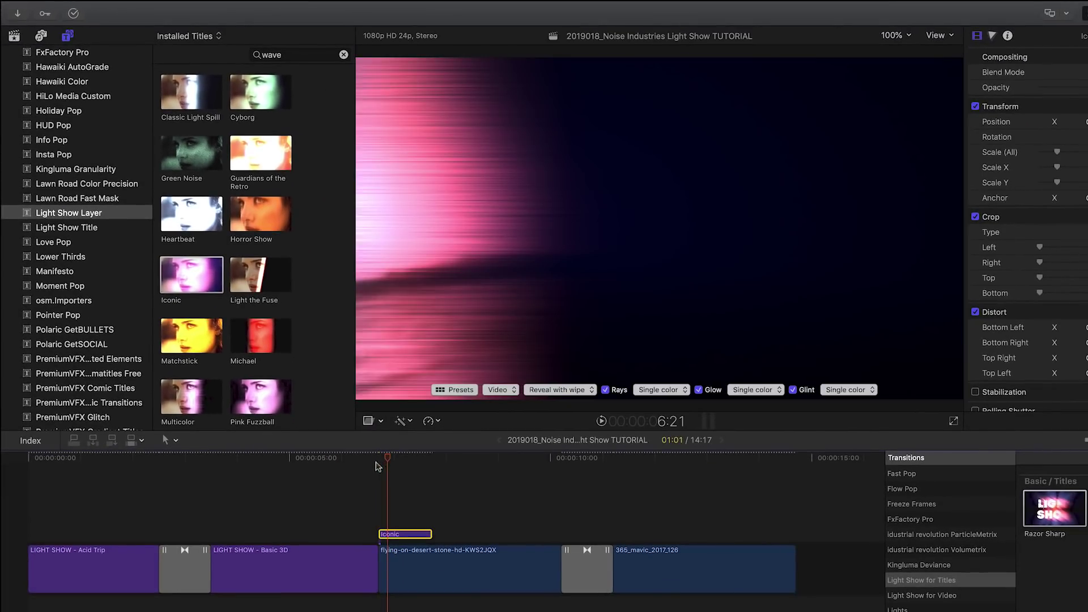
pyautogui.click(379, 461)
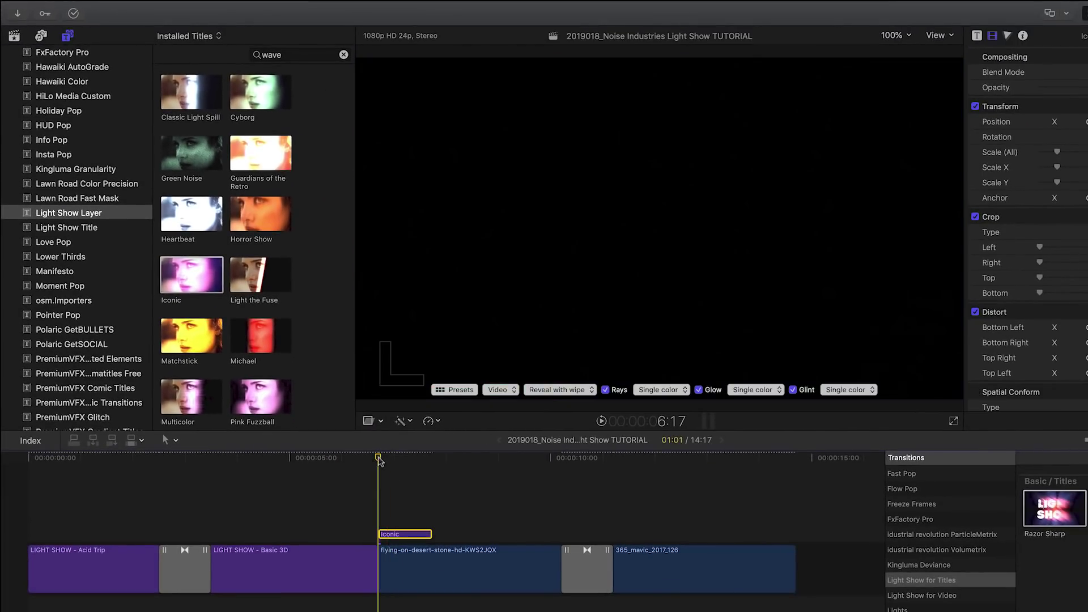
pyautogui.press('space')
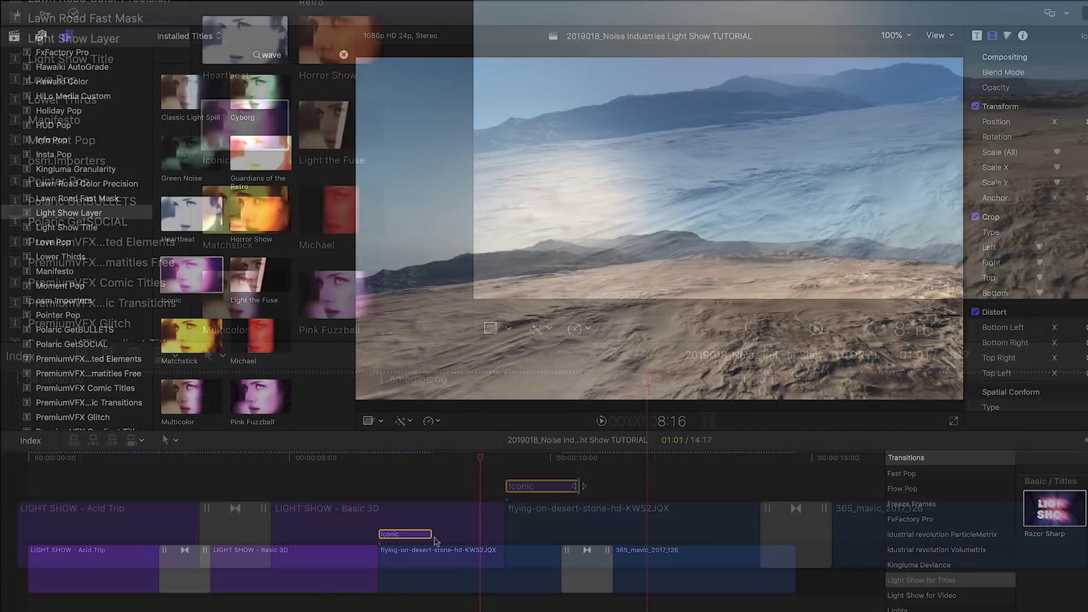
pyautogui.moveTo(435, 536); pyautogui.dragTo(474, 536)
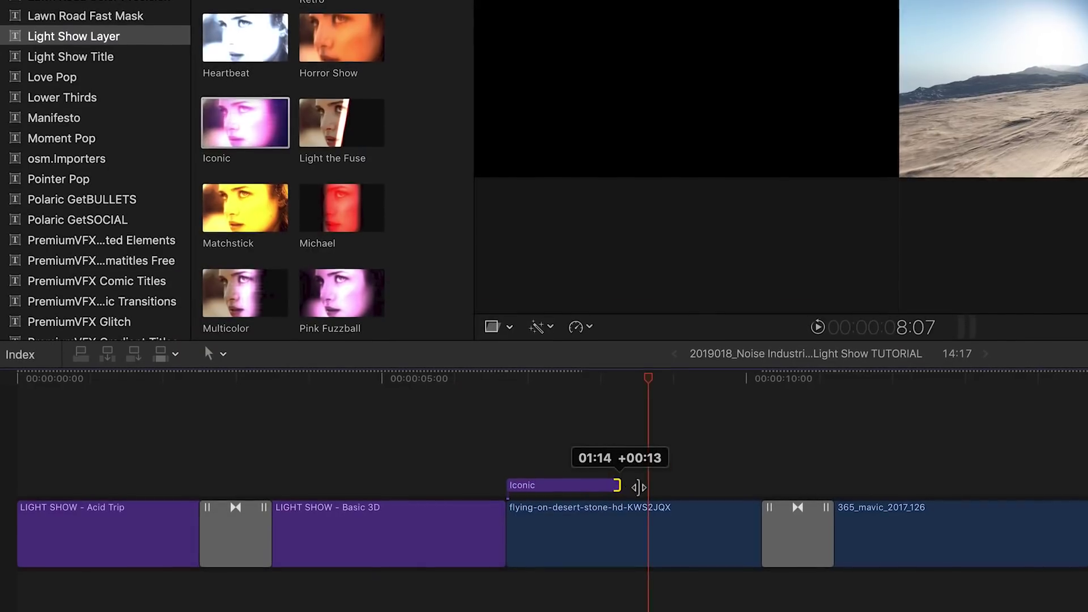
pyautogui.moveTo(643, 475); pyautogui.dragTo(642, 475)
pyautogui.moveTo(595, 374); pyautogui.dragTo(498, 384)
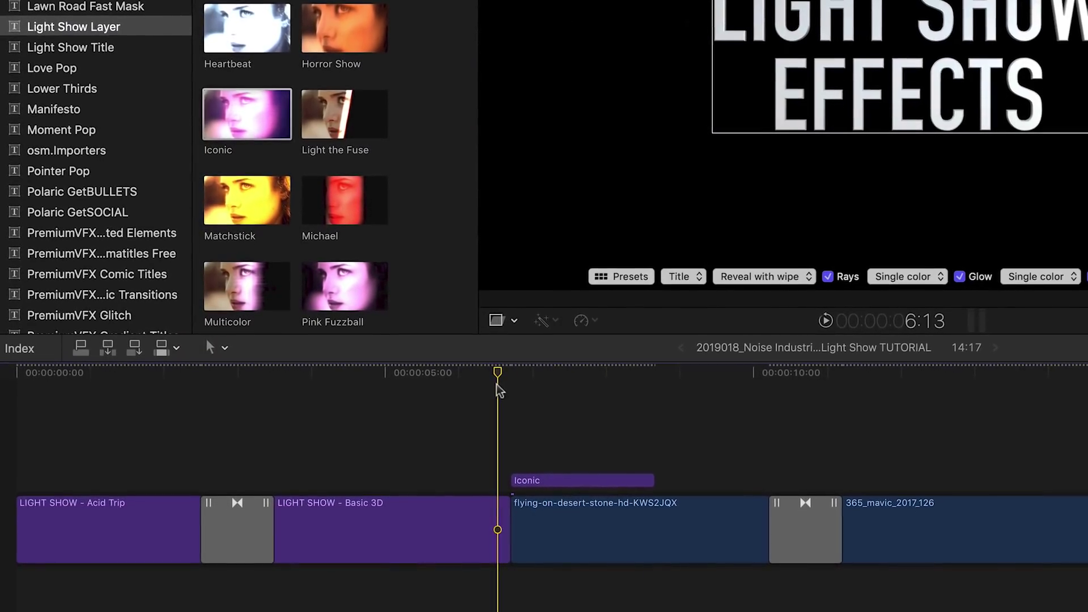
pyautogui.press('space')
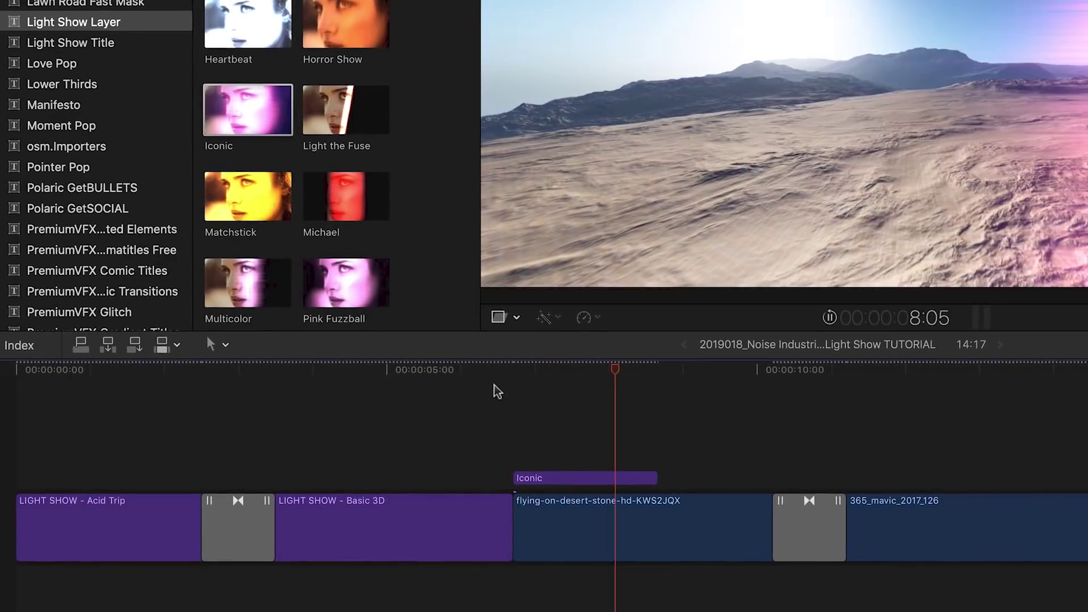
pyautogui.press('space')
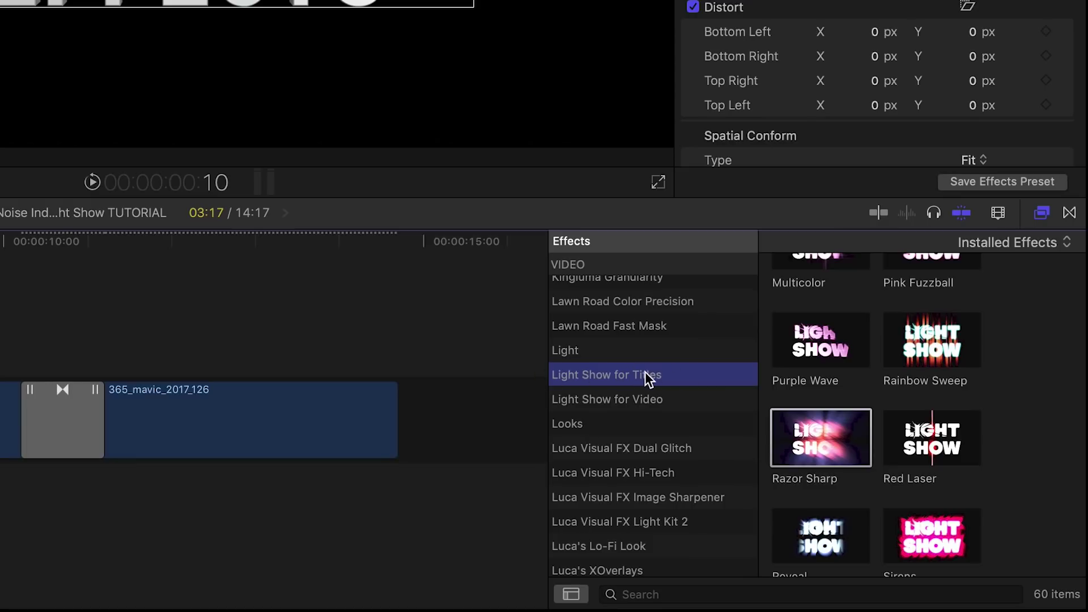
# Apply the Rainbow Sweep effect to the Basic 3D clip and preview it from the clip's start.
pyautogui.moveTo(923, 346); pyautogui.dragTo(330, 303)
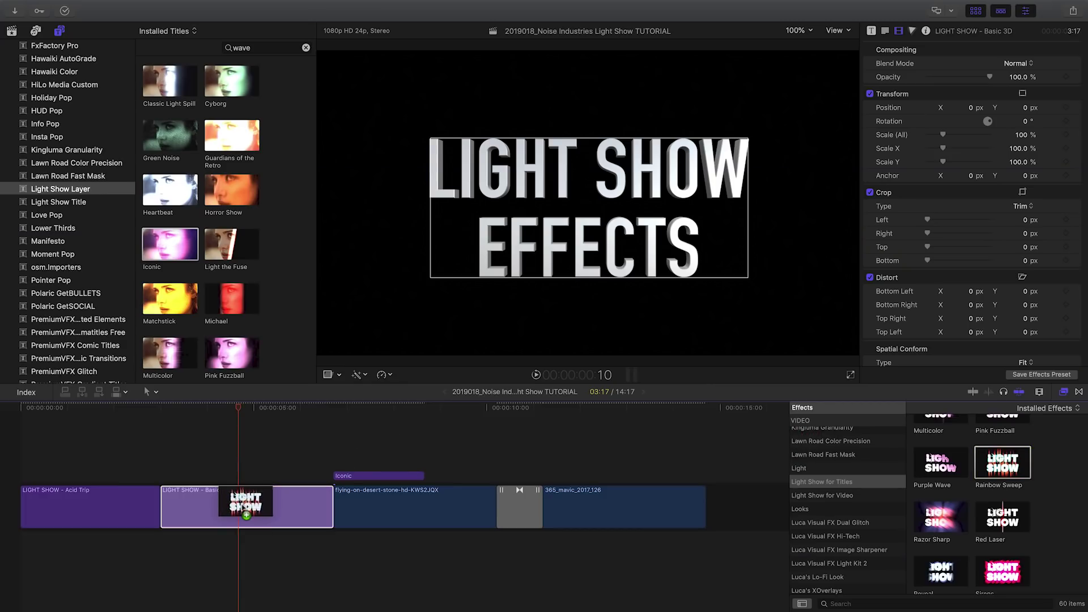
pyautogui.moveTo(246, 512); pyautogui.dragTo(247, 509)
pyautogui.click(180, 411)
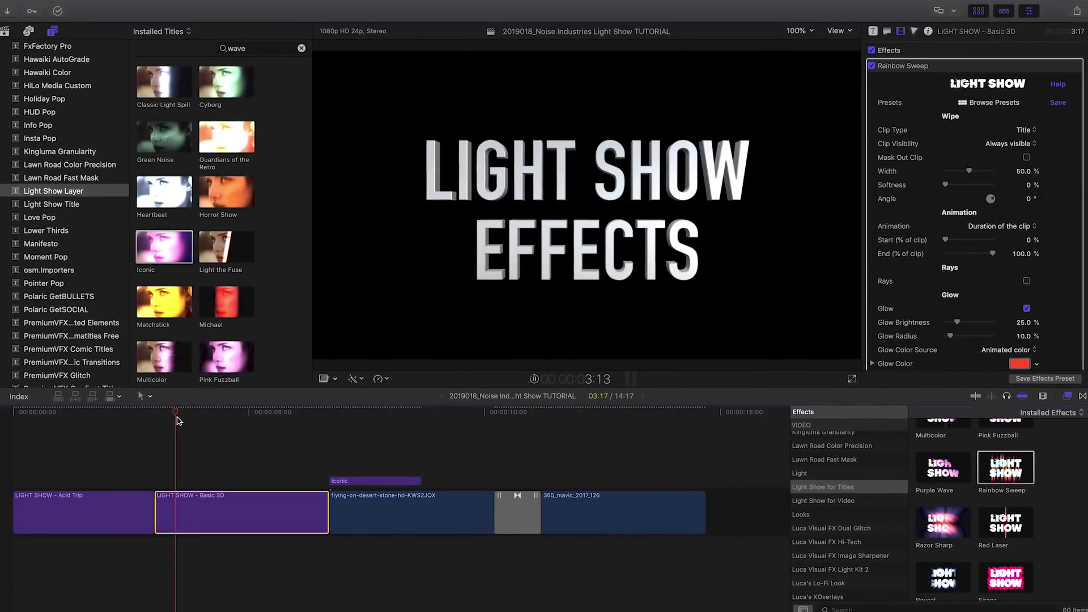
pyautogui.press('space')
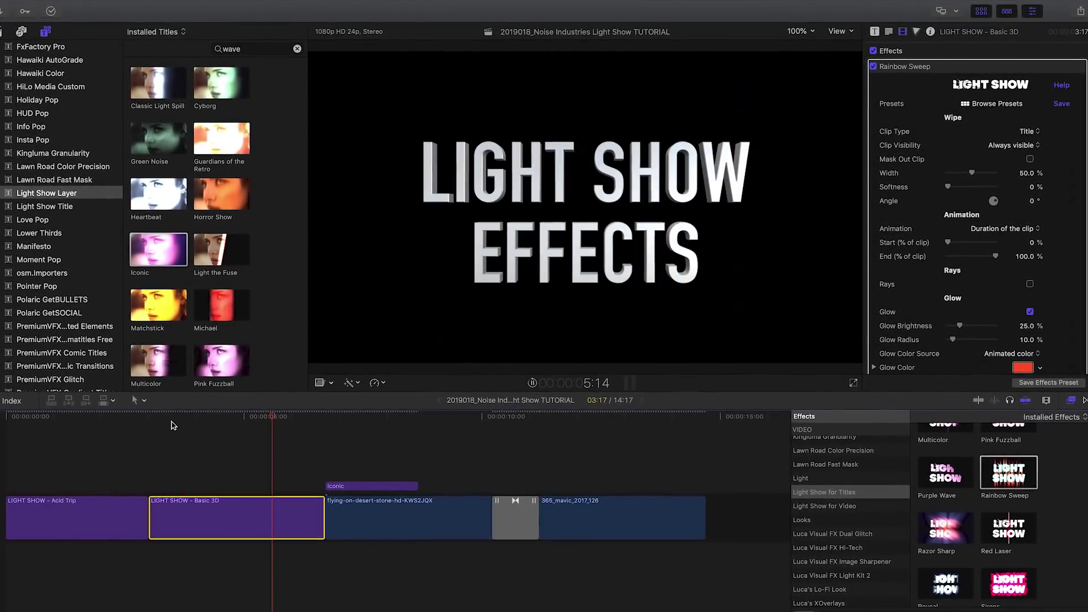
pyautogui.press('space')
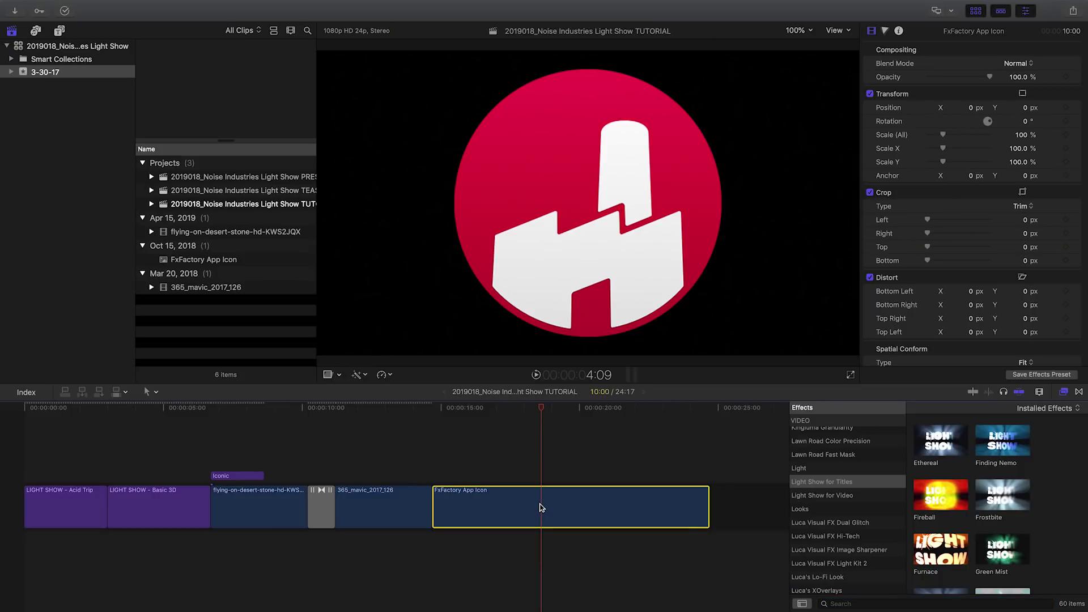
# Make the FxFactory App Icon clip a new compound clip, add the Finding Nemo effect, and preview.
pyautogui.rightClick(540, 508)
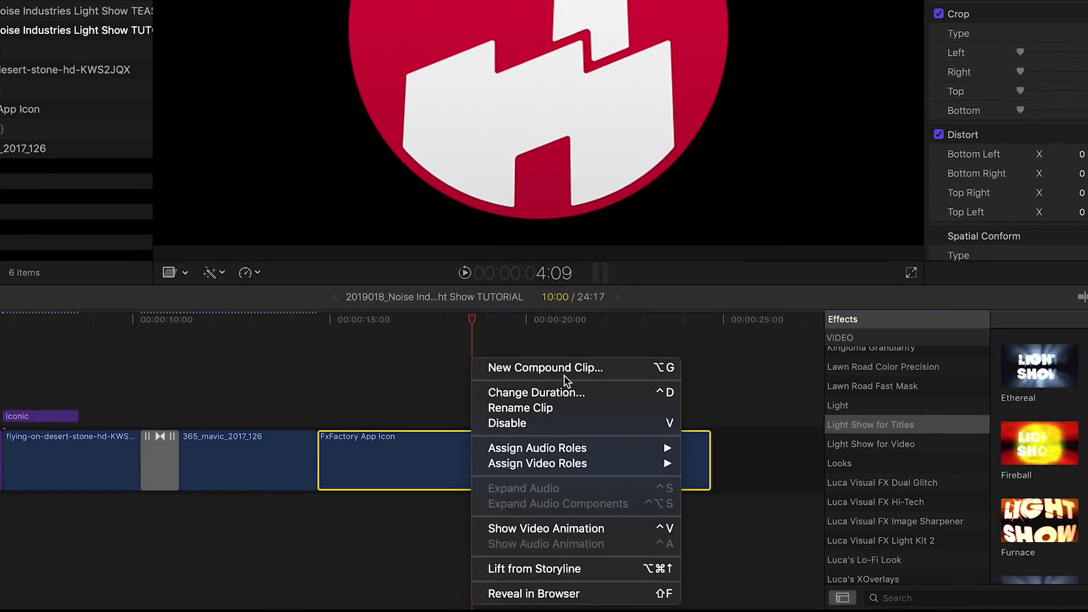
pyautogui.click(569, 368)
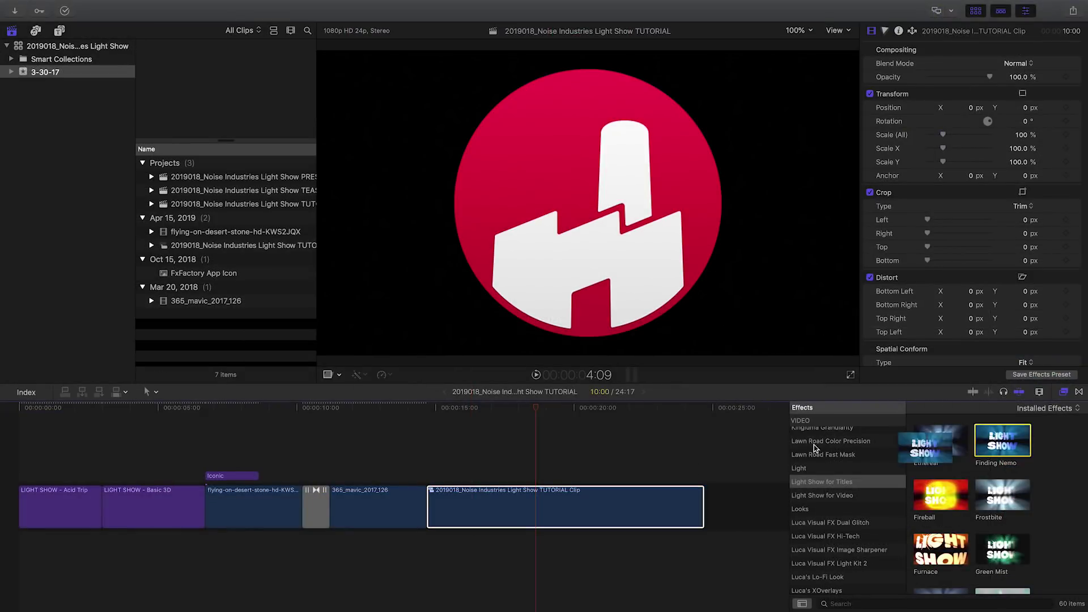
pyautogui.moveTo(555, 506); pyautogui.dragTo(554, 505)
pyautogui.press('space')
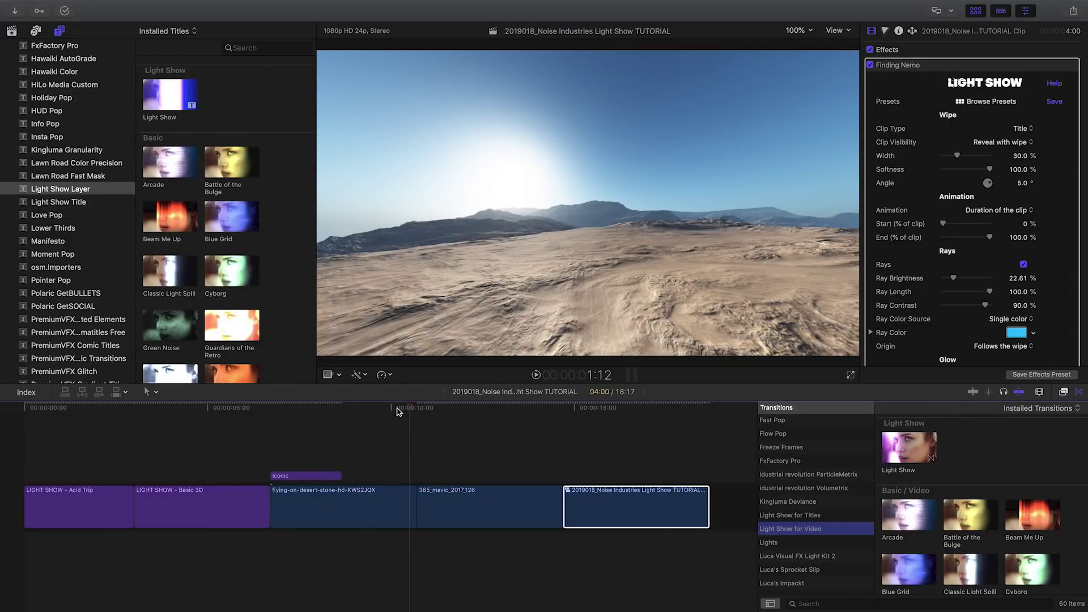
# Place the Light Show for Video transition between the desert and 365_mavic_2017_126 clips and replay it.
pyautogui.click(399, 412)
pyautogui.press('space')
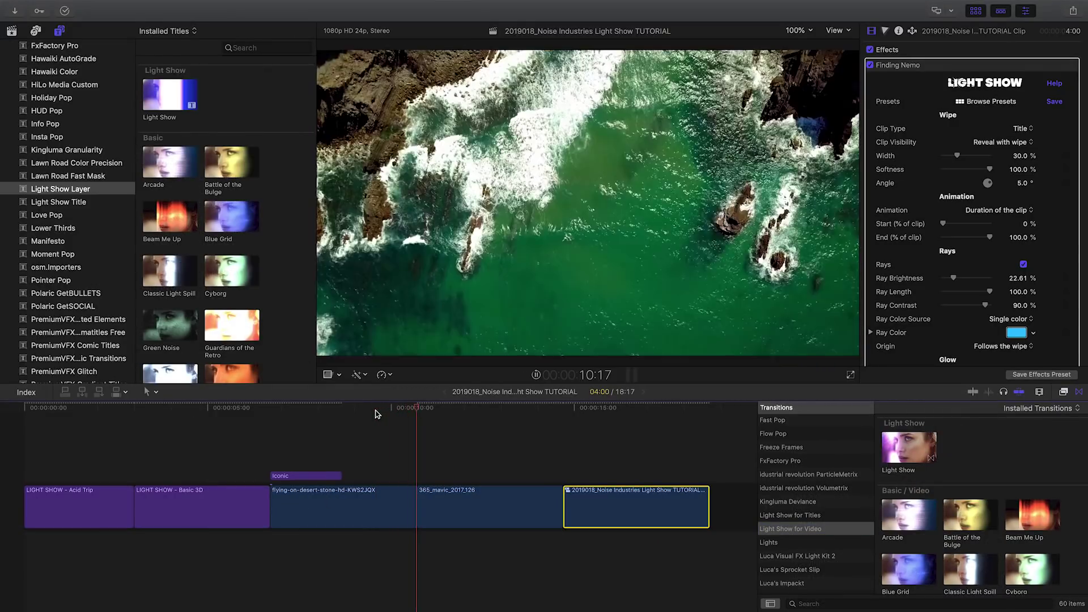
pyautogui.press('space')
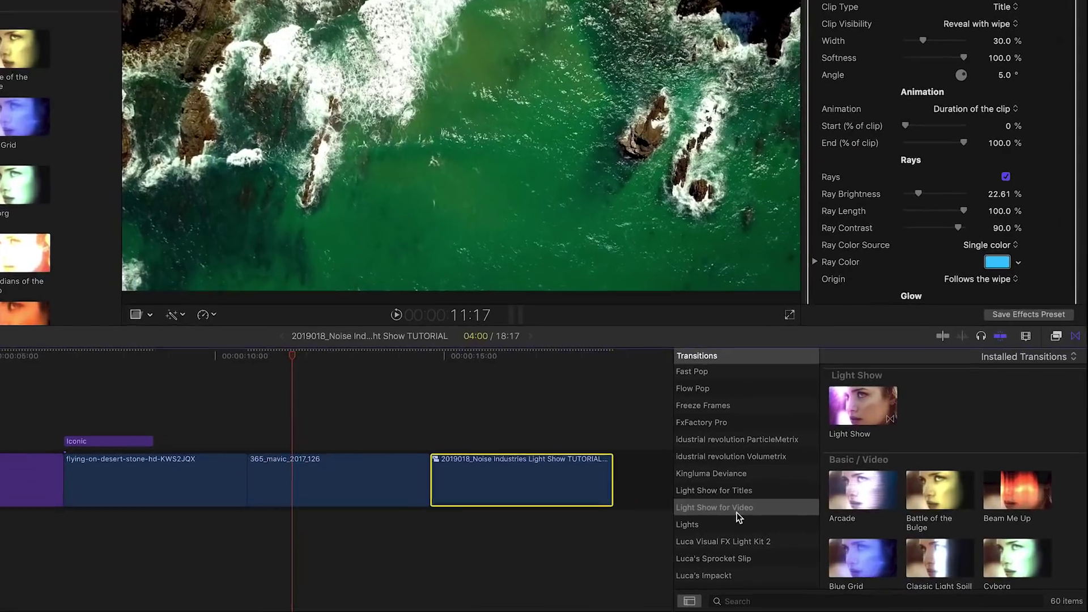
pyautogui.click(738, 516)
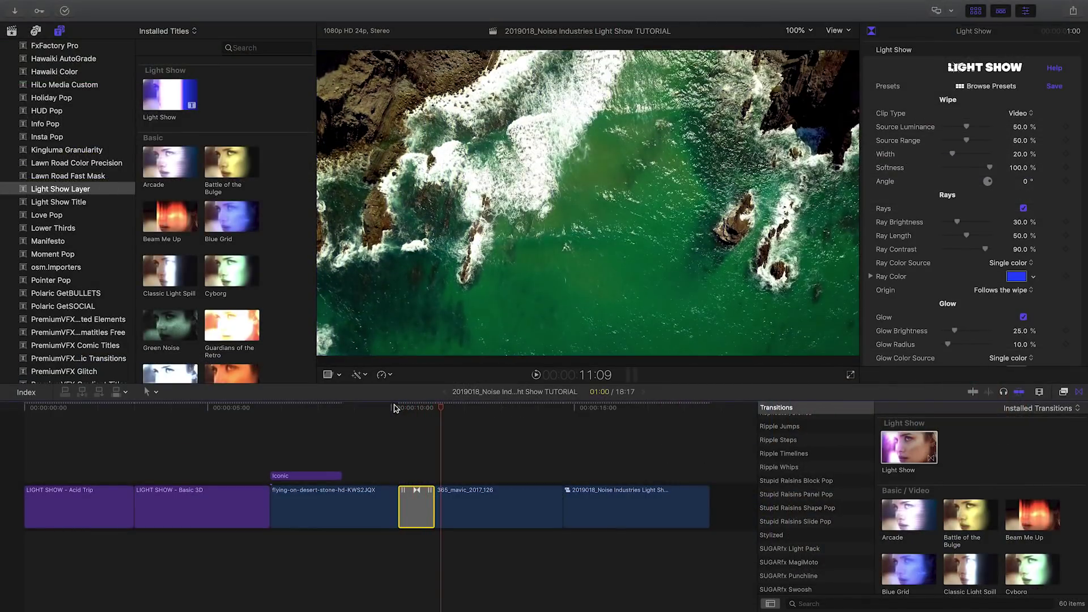
pyautogui.click(384, 408)
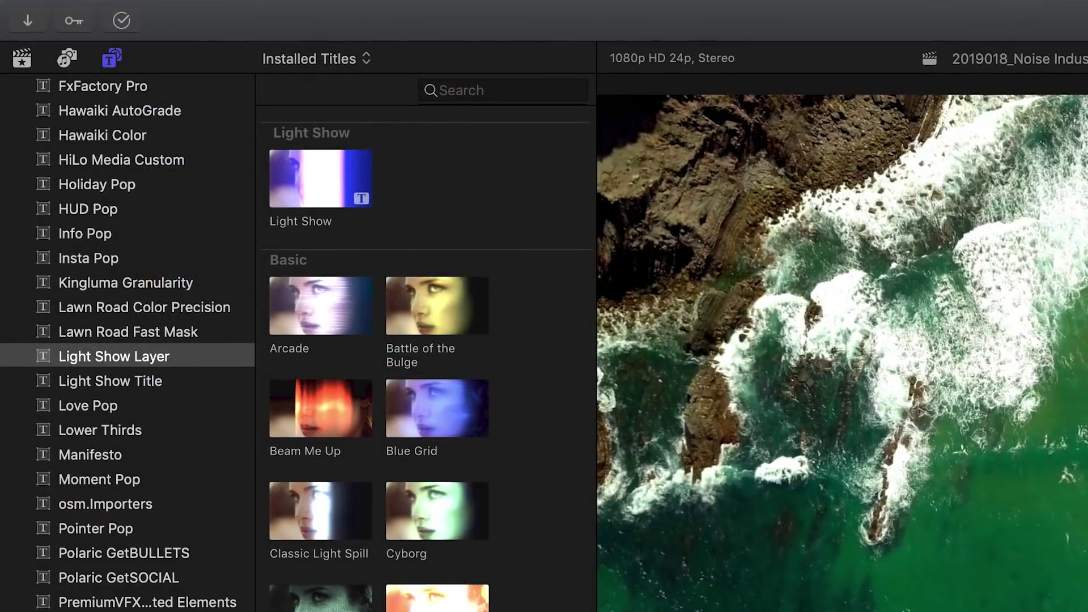
pyautogui.click(171, 355)
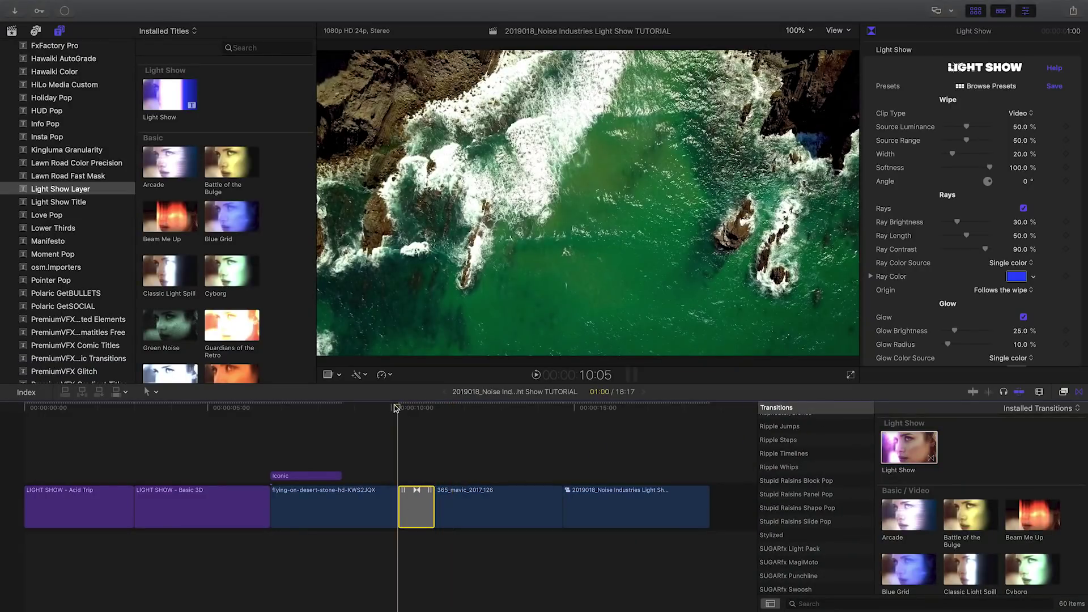
pyautogui.press('space')
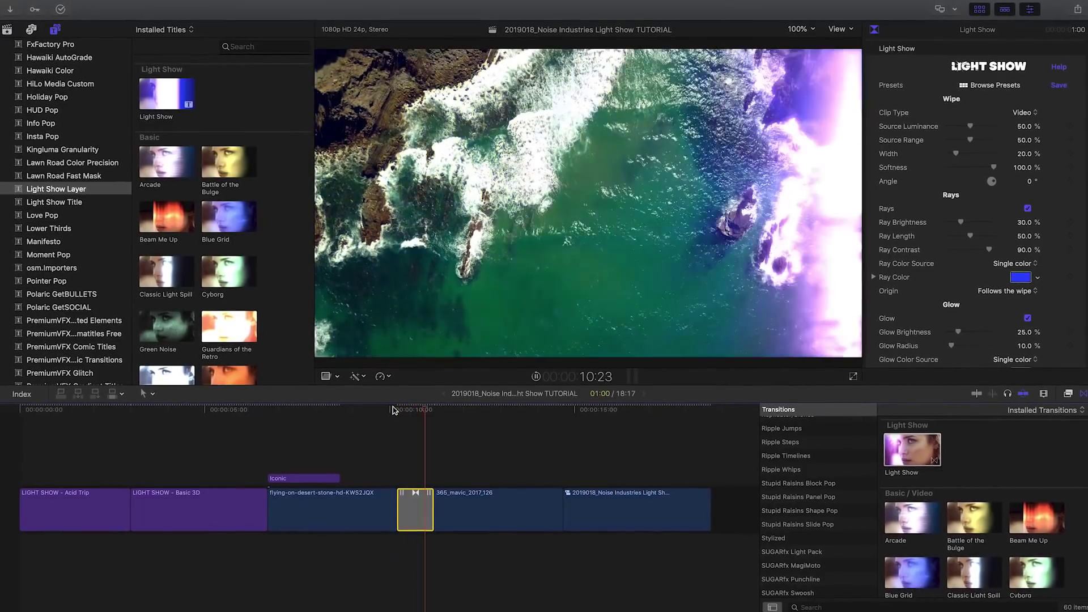
pyautogui.click(390, 412)
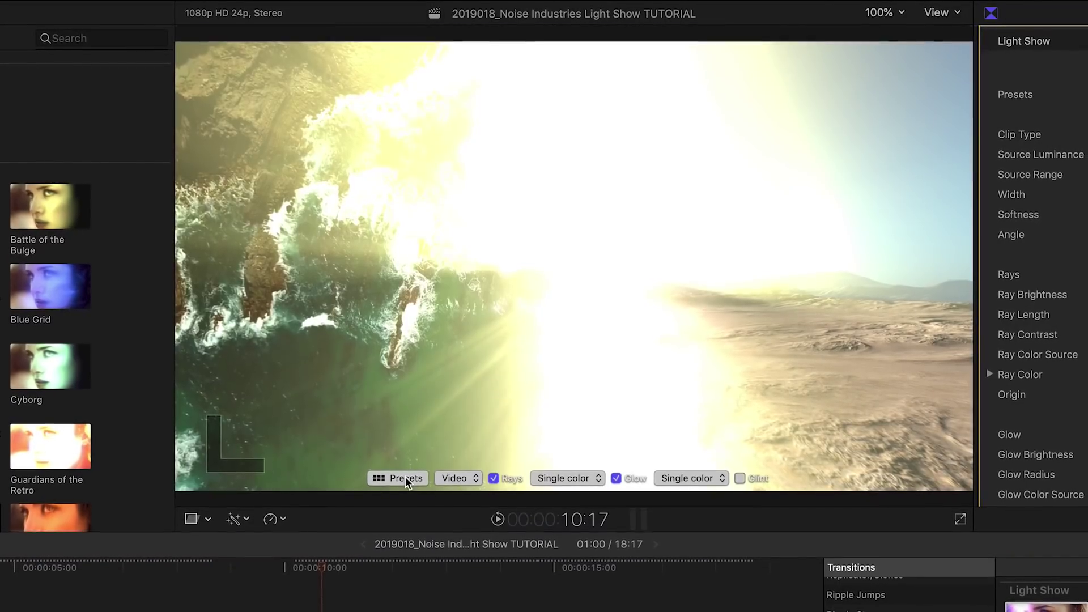
# Apply the Laser Show preset from Video Presets – Laser Beams to the Light Show transition.
pyautogui.click(406, 478)
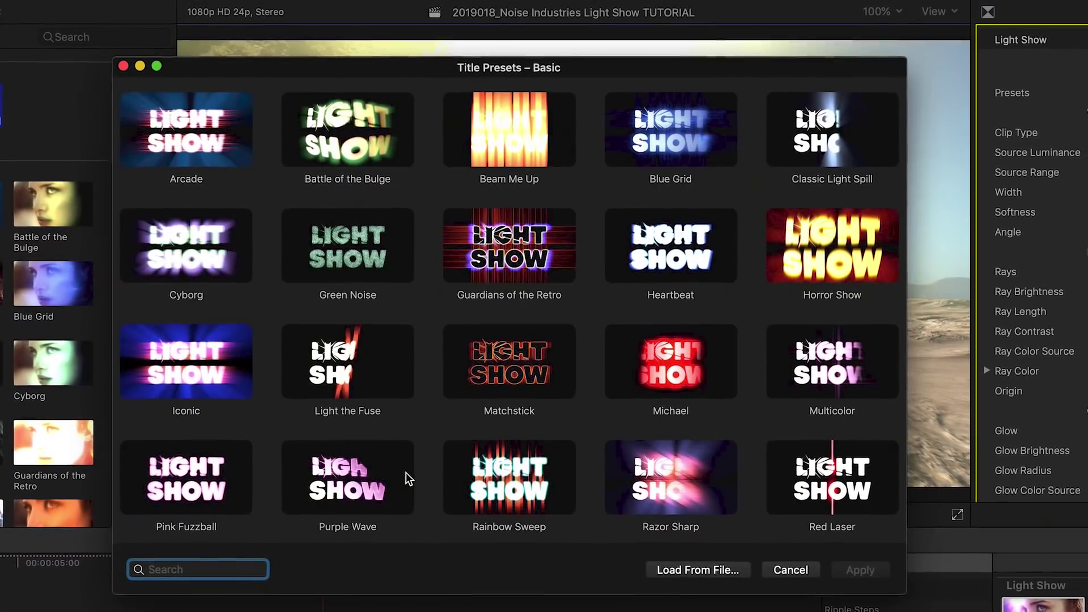
pyautogui.scroll(-5, 455, 449)
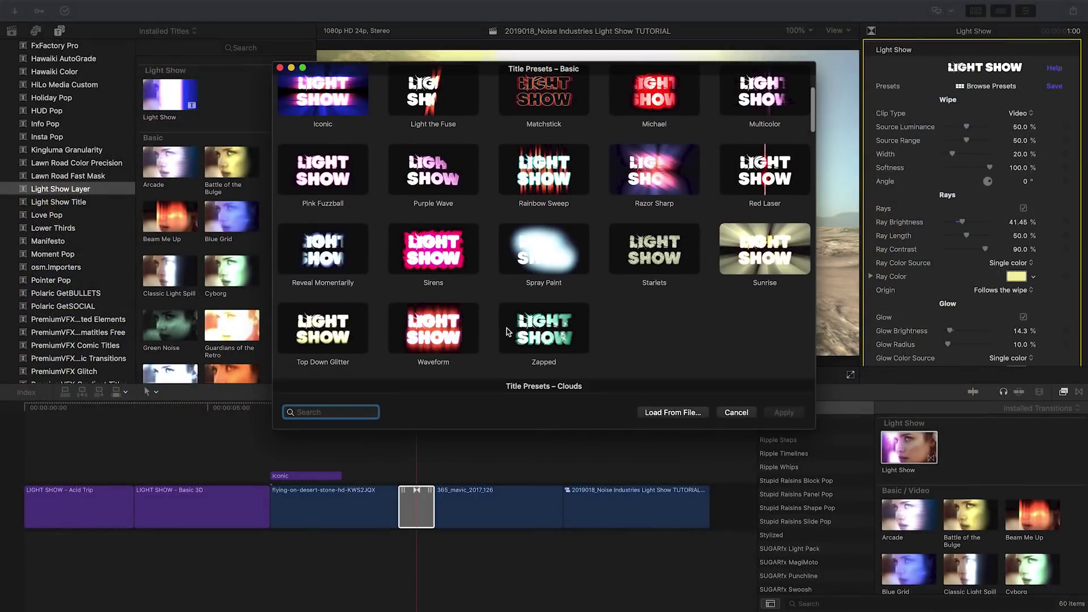
pyautogui.scroll(-10, 507, 328)
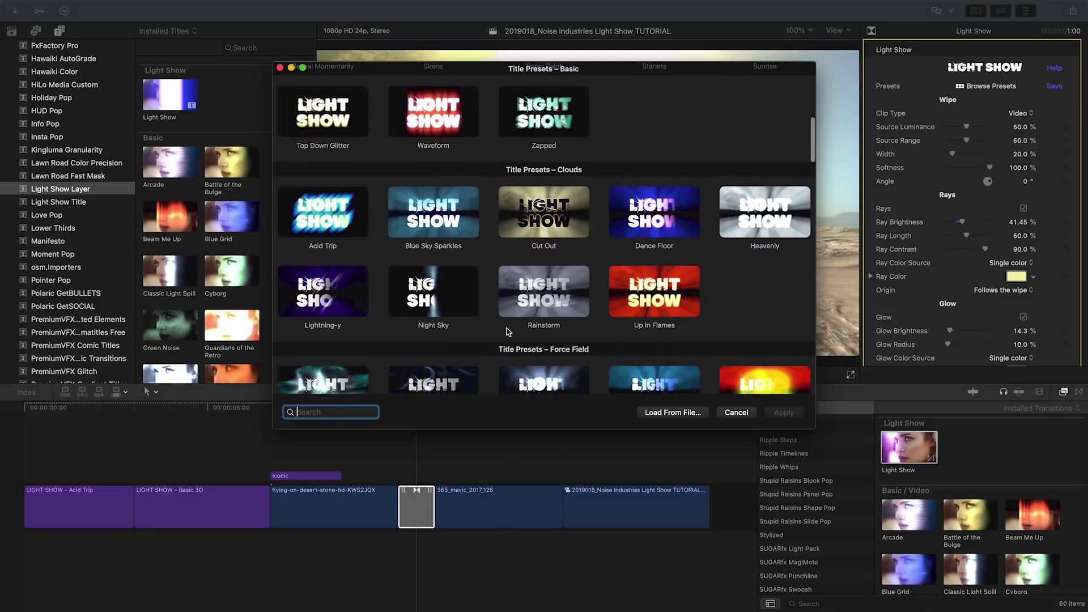
pyautogui.scroll(-10, 507, 331)
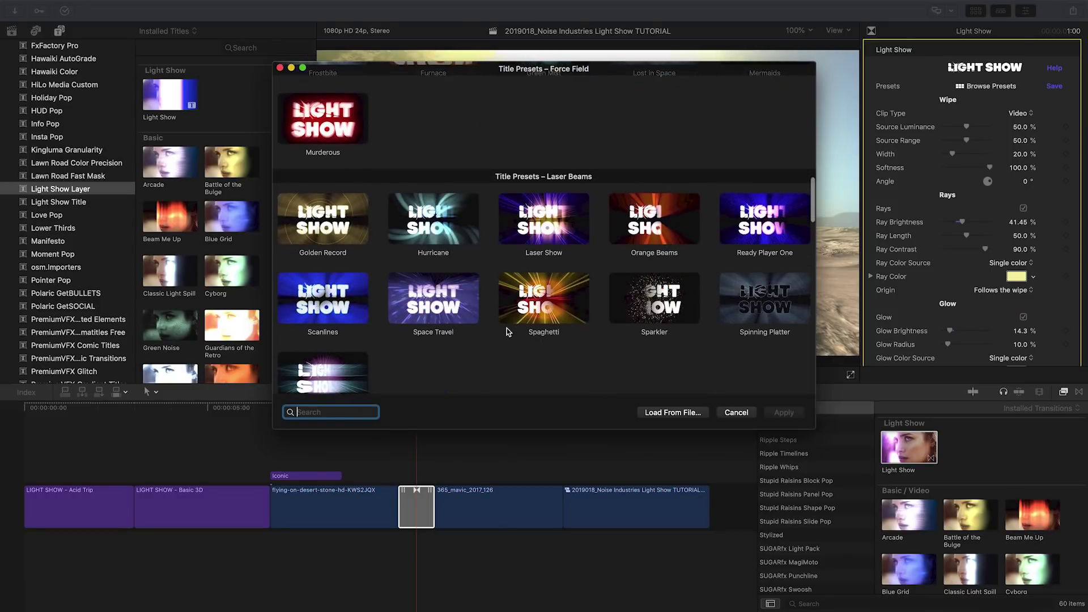
pyautogui.scroll(-2, 509, 331)
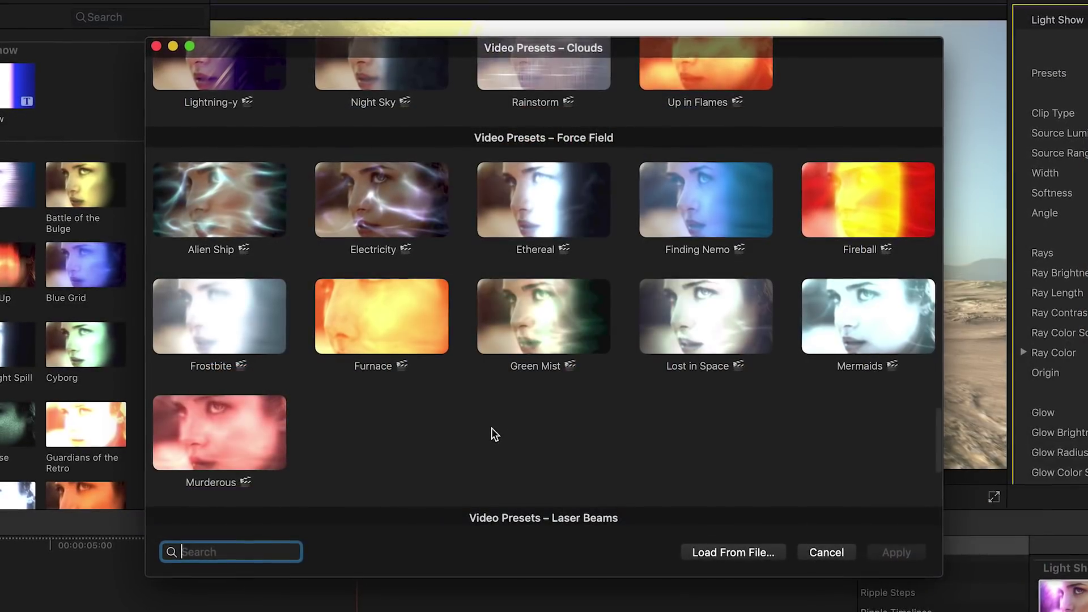
pyautogui.scroll(-15, 491, 435)
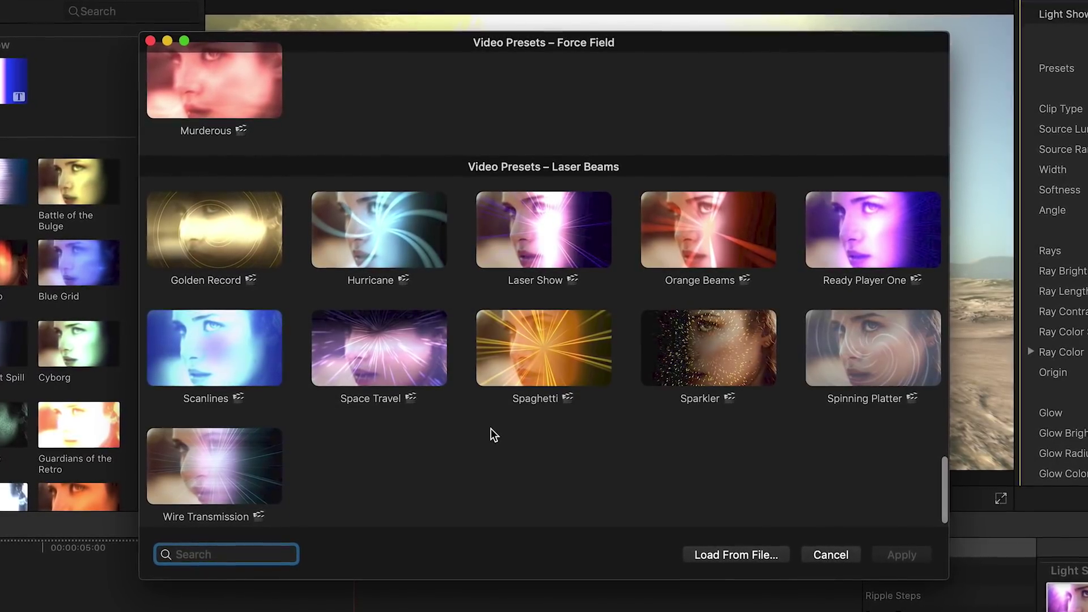
pyautogui.click(559, 245)
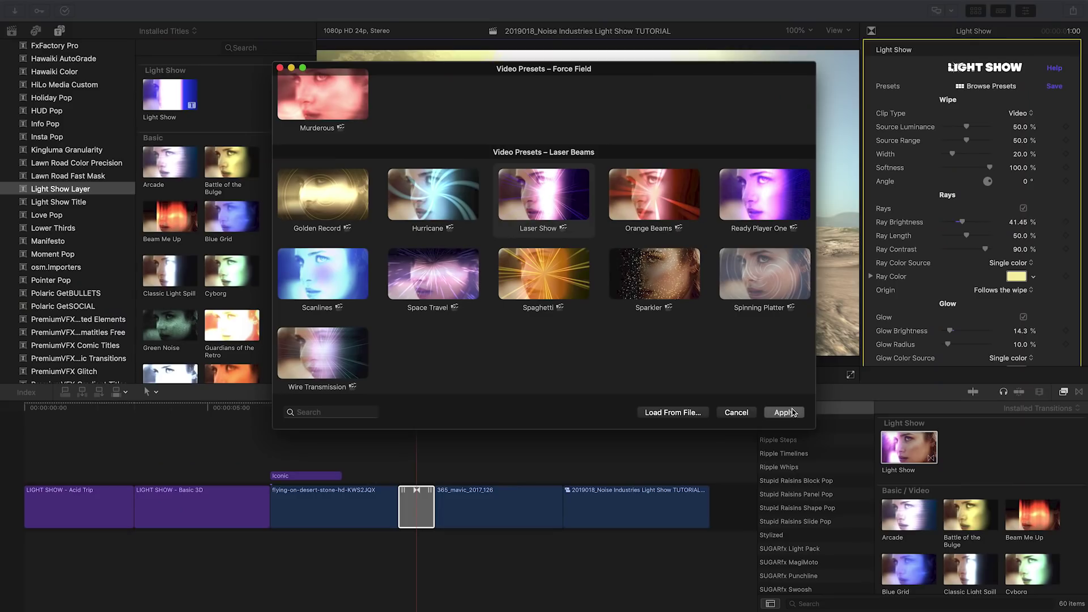
pyautogui.click(785, 412)
pyautogui.click(391, 408)
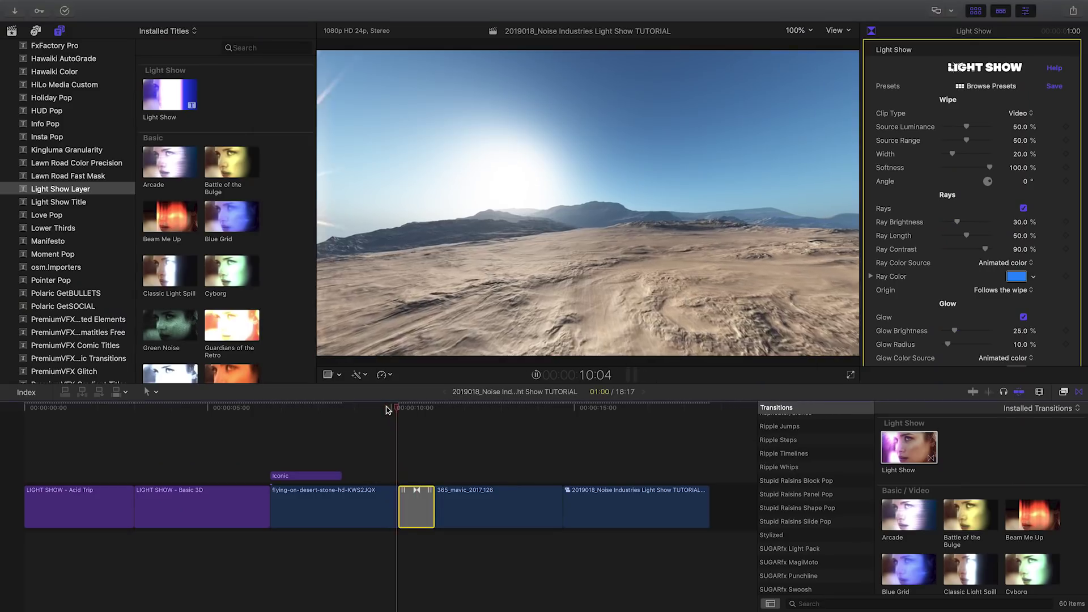
# Save the transition settings as Laser Fest.fxpreset, then load that preset file back onto the transition.
pyautogui.press('space')
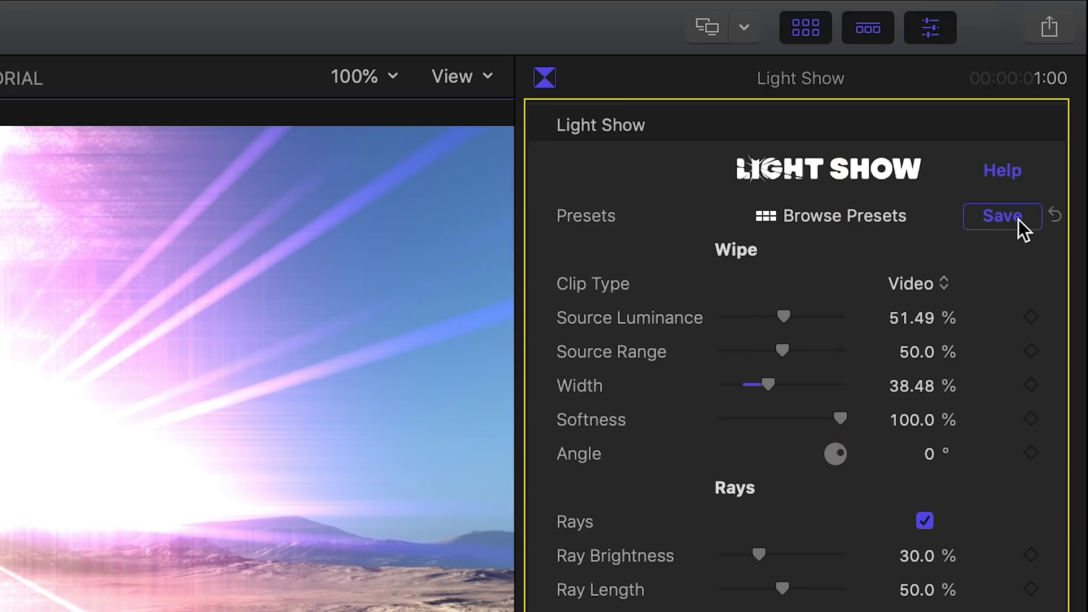
pyautogui.click(1048, 130)
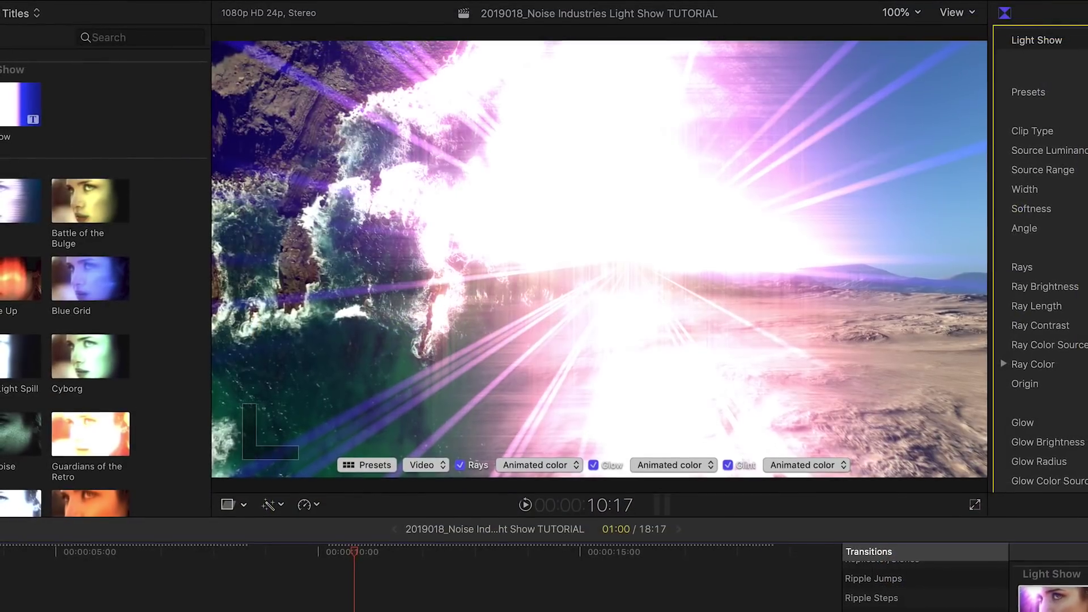
pyautogui.click(372, 457)
pyautogui.scroll(-1, 734, 162)
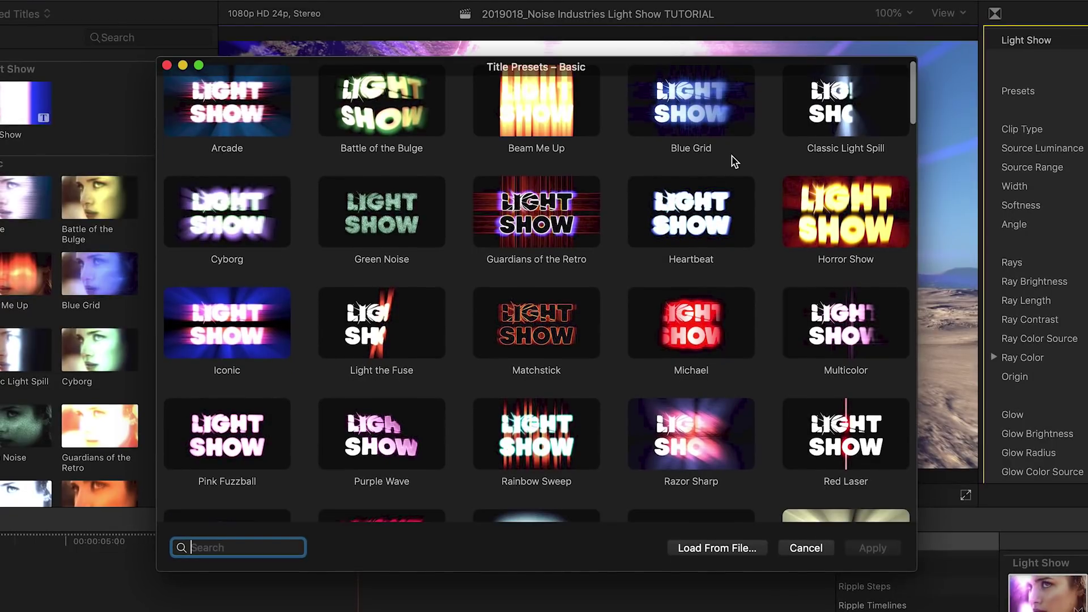
pyautogui.scroll(-1, 703, 412)
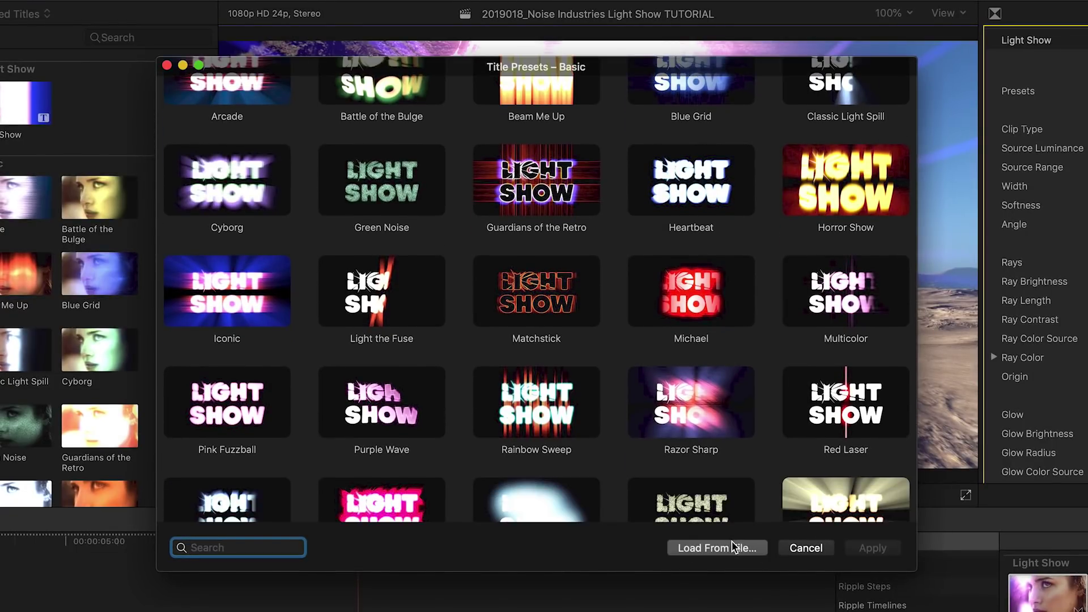
pyautogui.click(717, 547)
pyautogui.click(434, 92)
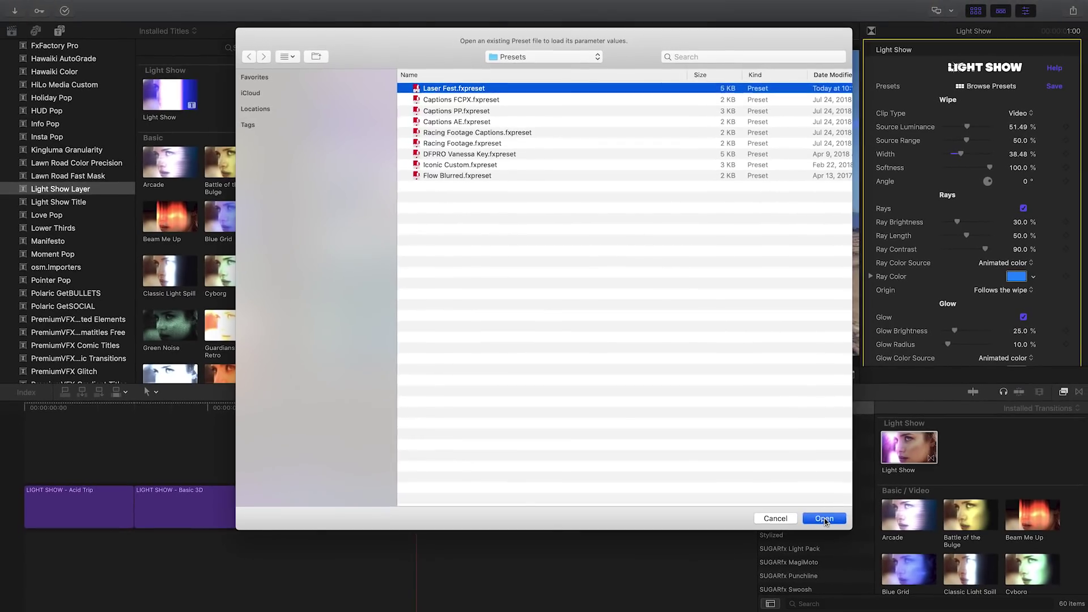
pyautogui.click(850, 562)
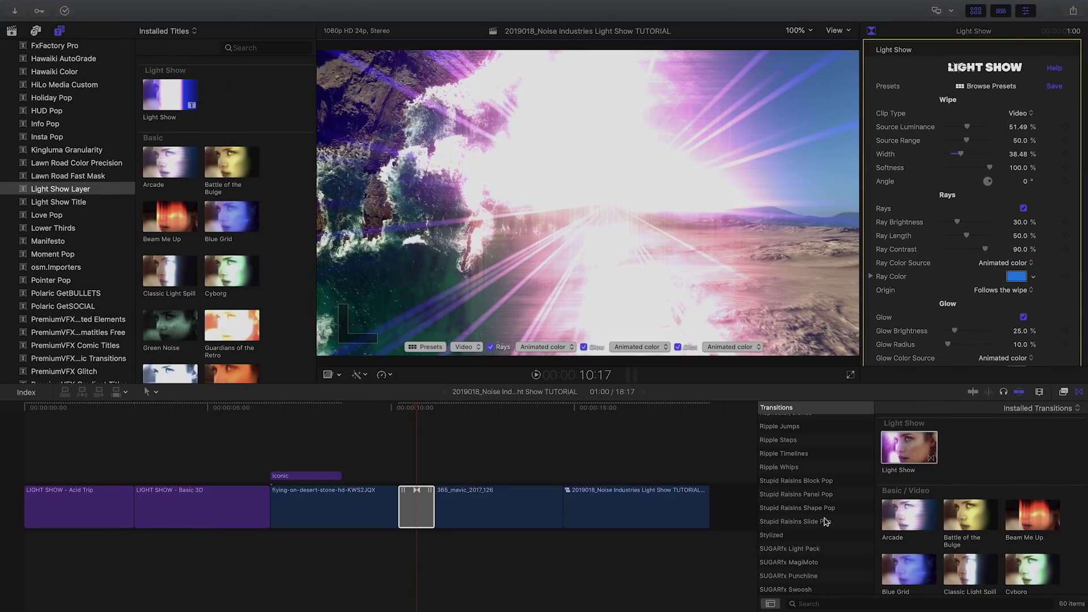